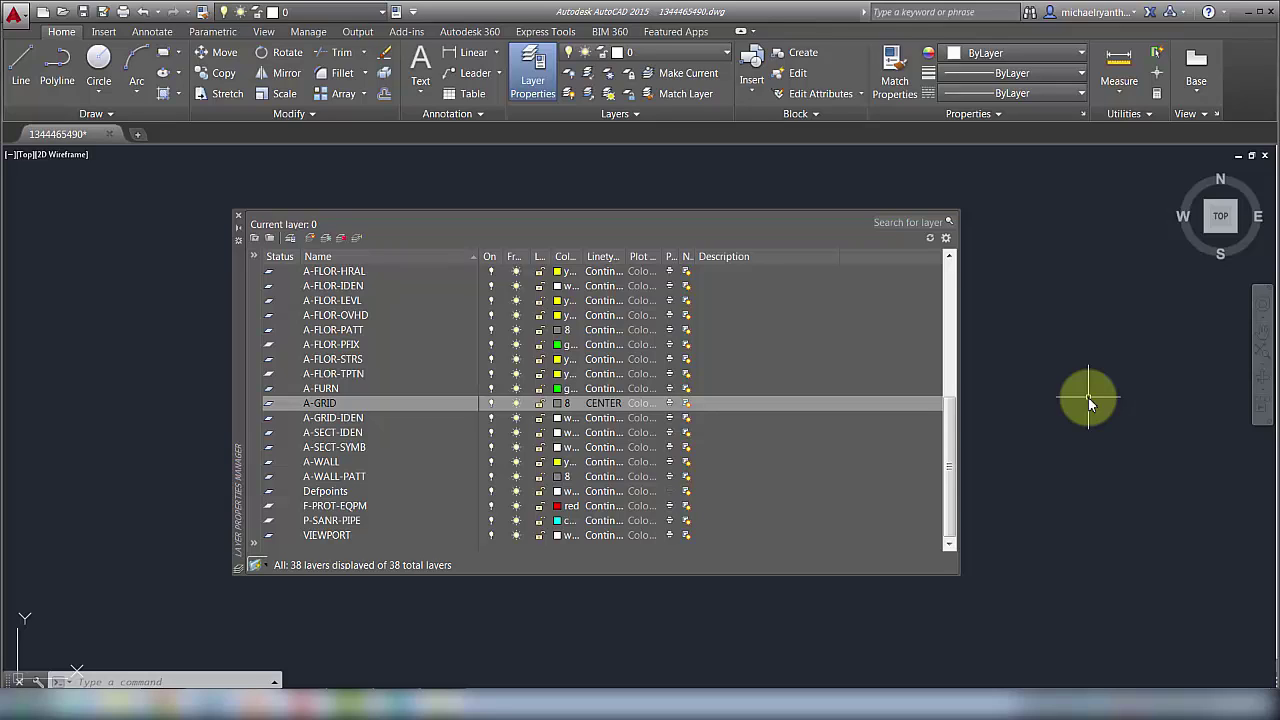
# - Save the current drawing as an AutoCAD Drawing Standards file named myStandards.dws in the ACAD folder
pyautogui.moveTo(951, 443); pyautogui.dragTo(966, 291)
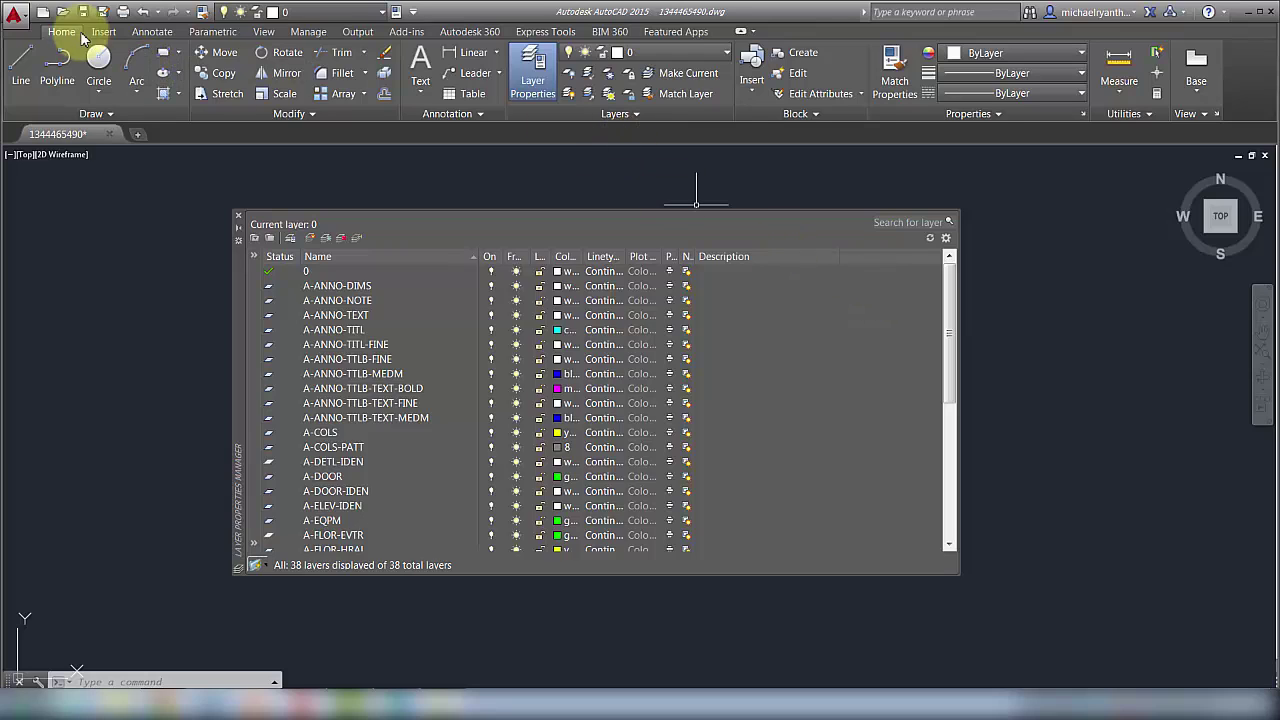
pyautogui.click(15, 20)
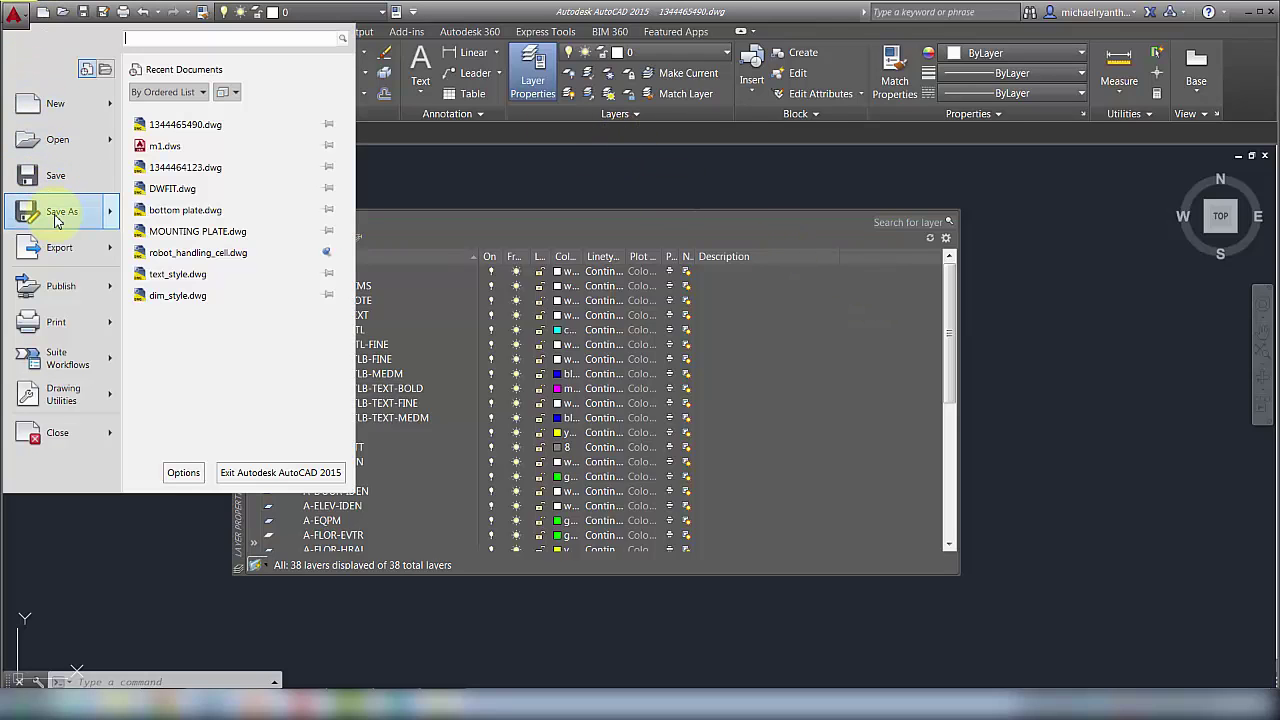
pyautogui.moveTo(57, 220)
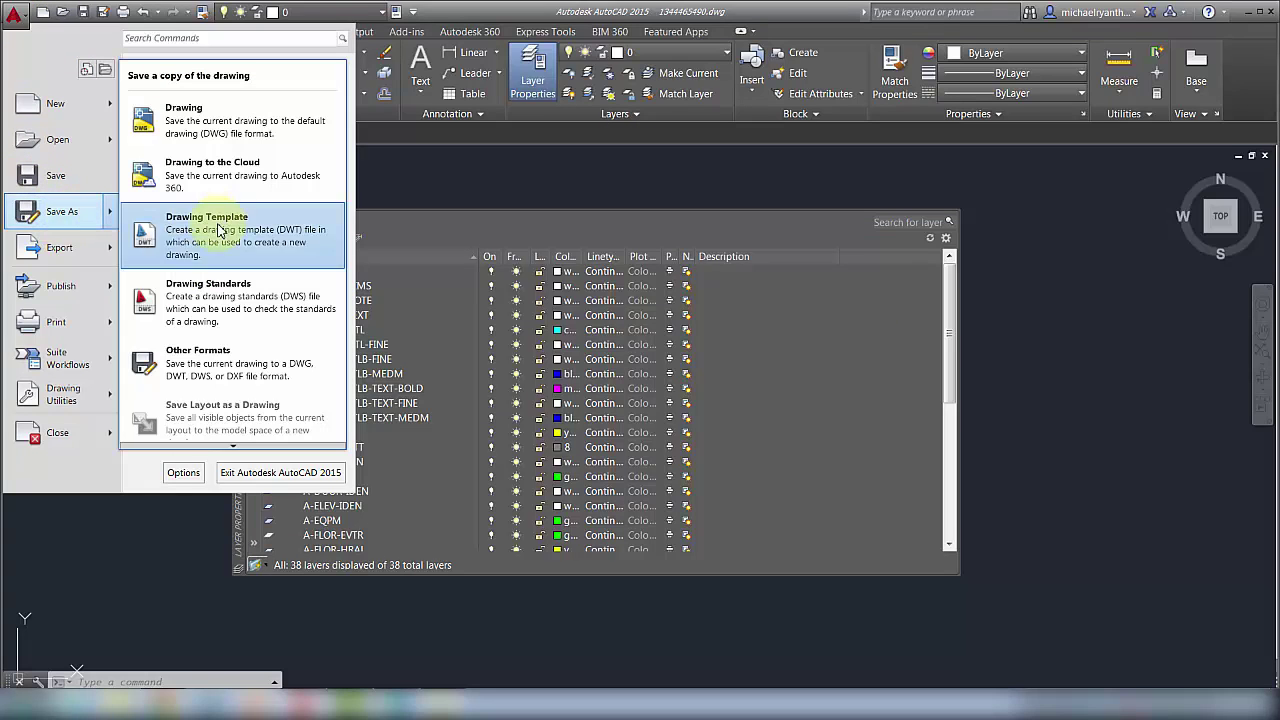
pyautogui.click(222, 305)
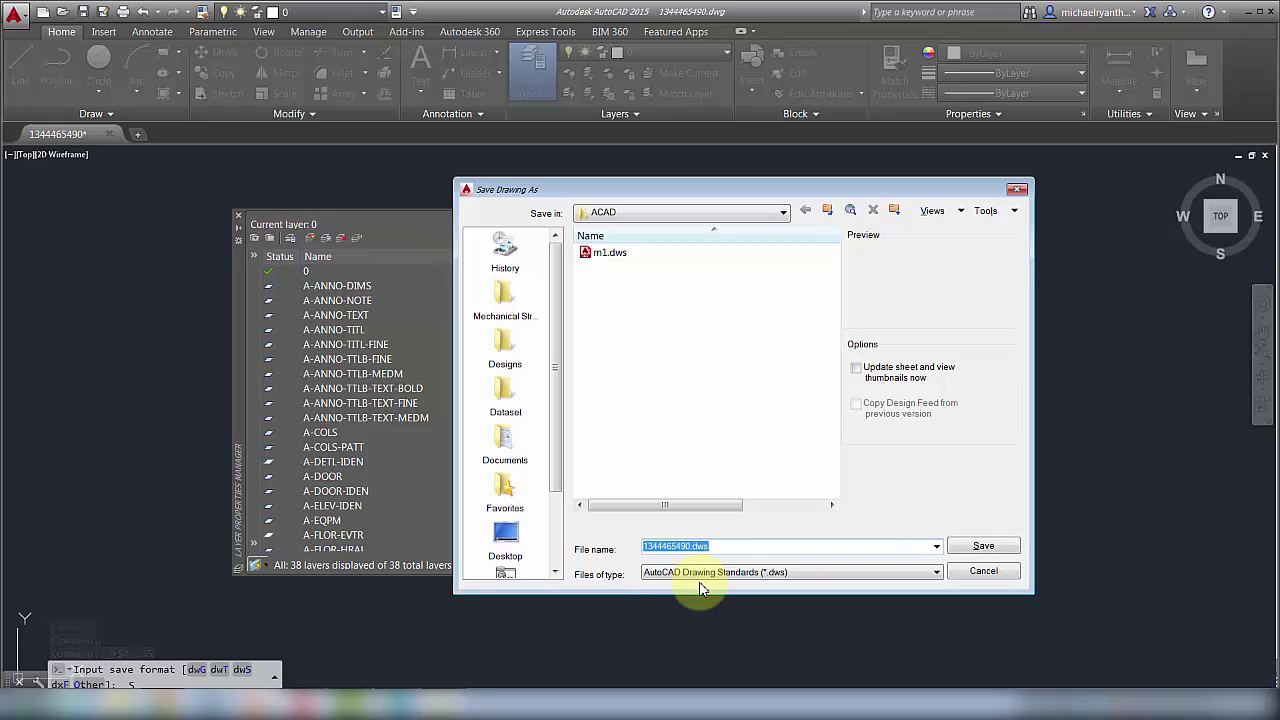
pyautogui.moveTo(692, 546); pyautogui.dragTo(620, 548)
pyautogui.write('myStandards')
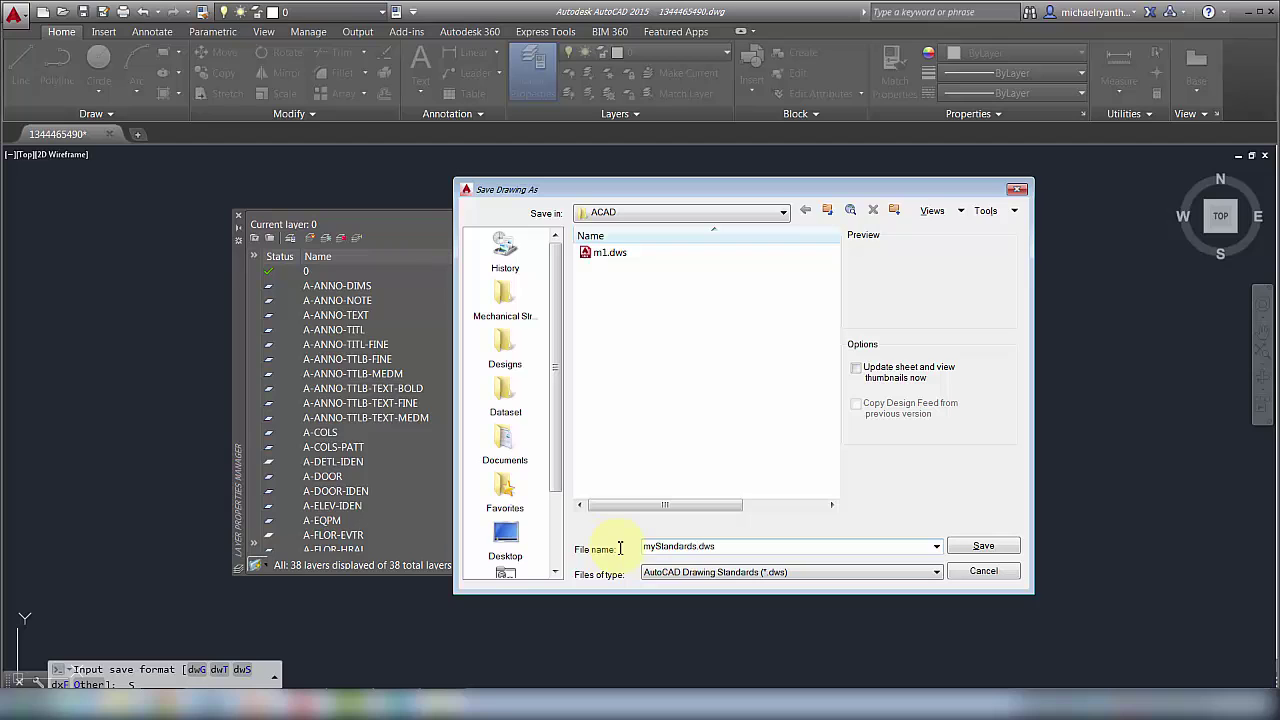
pyautogui.click(984, 547)
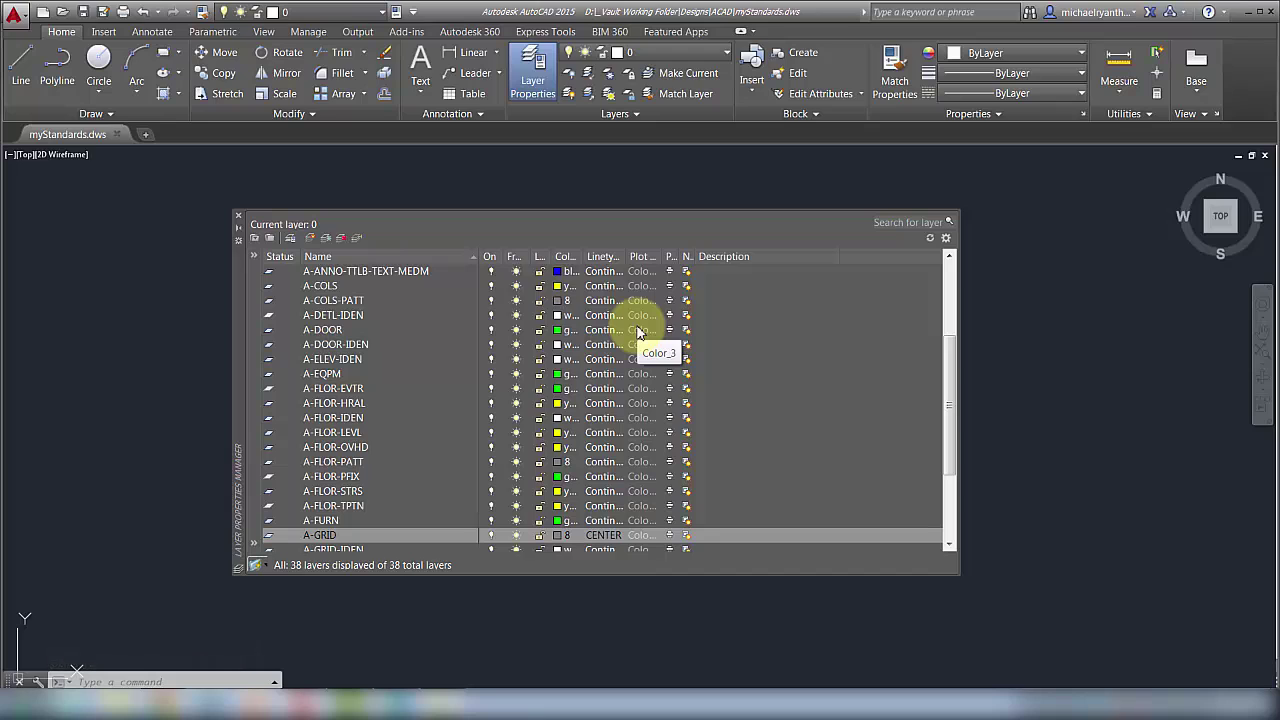
# - Close the layer properties manager and open the drawing 1344465490.dwg from the ACAD folder
pyautogui.click(240, 216)
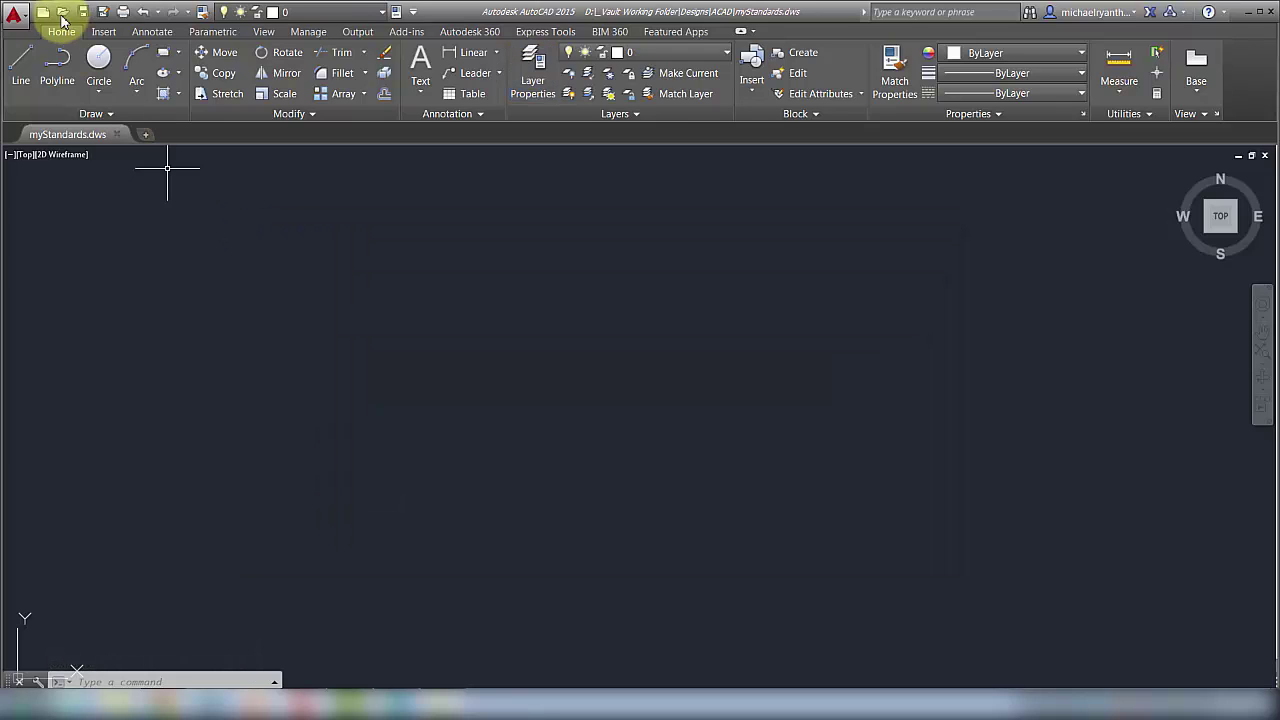
pyautogui.click(62, 11)
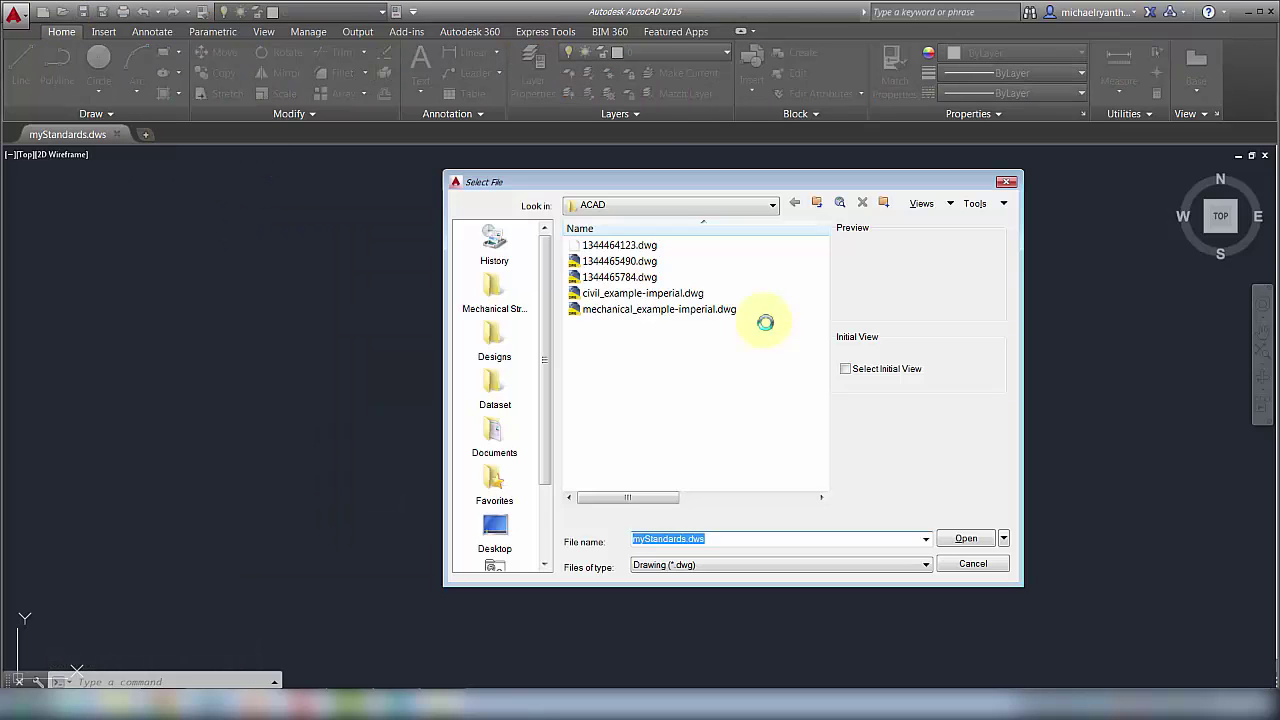
pyautogui.click(612, 245)
pyautogui.click(605, 261)
pyautogui.click(966, 538)
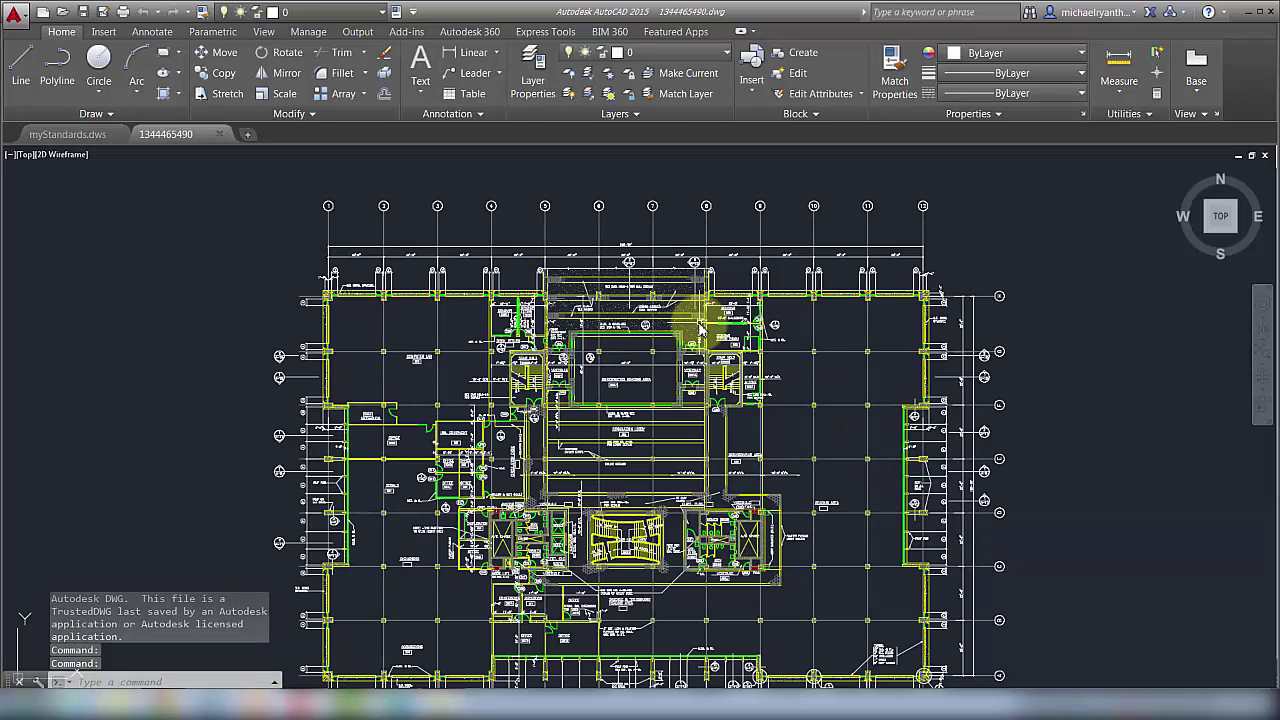
# - Associate the myStandards.dws standards file with the current drawing in the CAD standards configuration
pyautogui.click(306, 32)
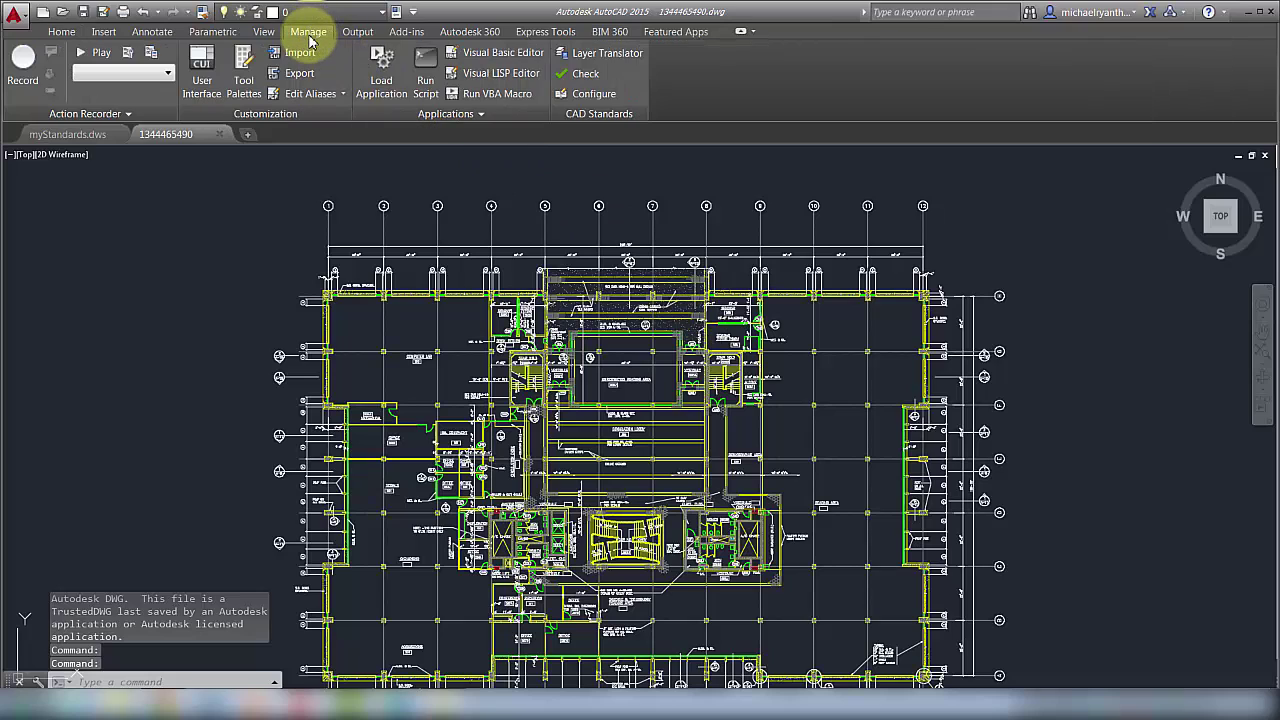
pyautogui.click(591, 98)
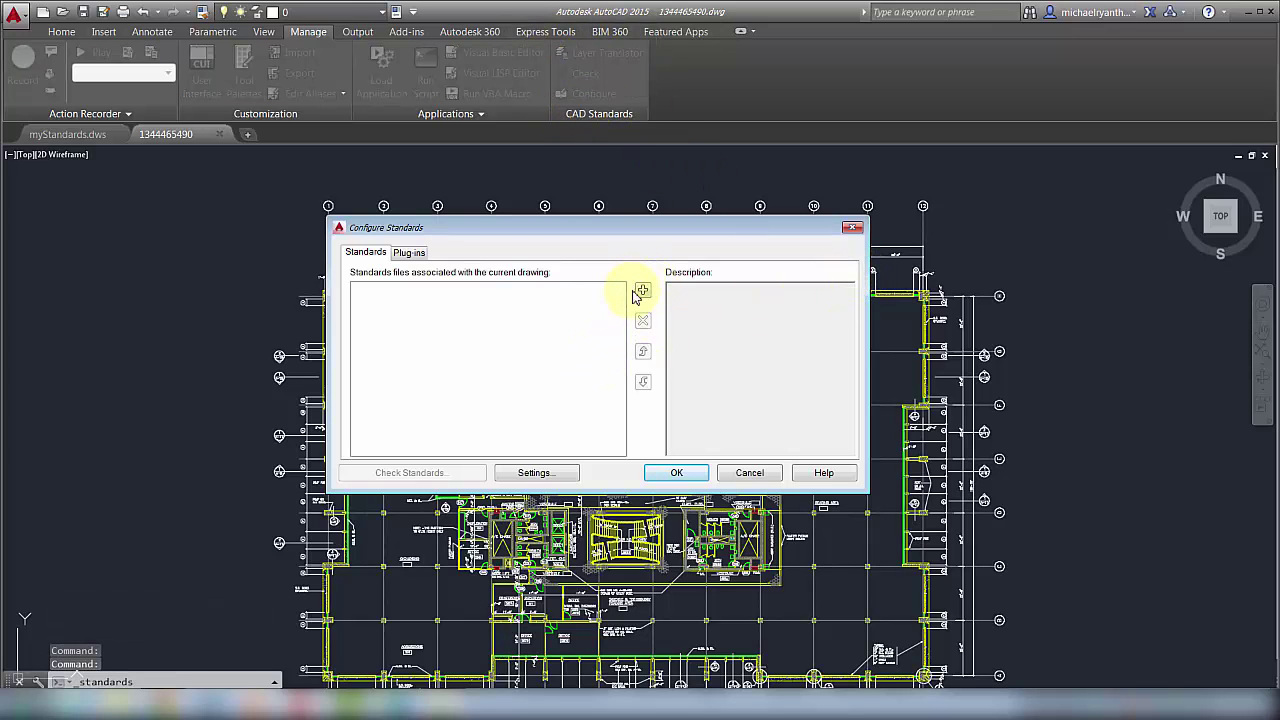
pyautogui.click(642, 290)
pyautogui.click(485, 238)
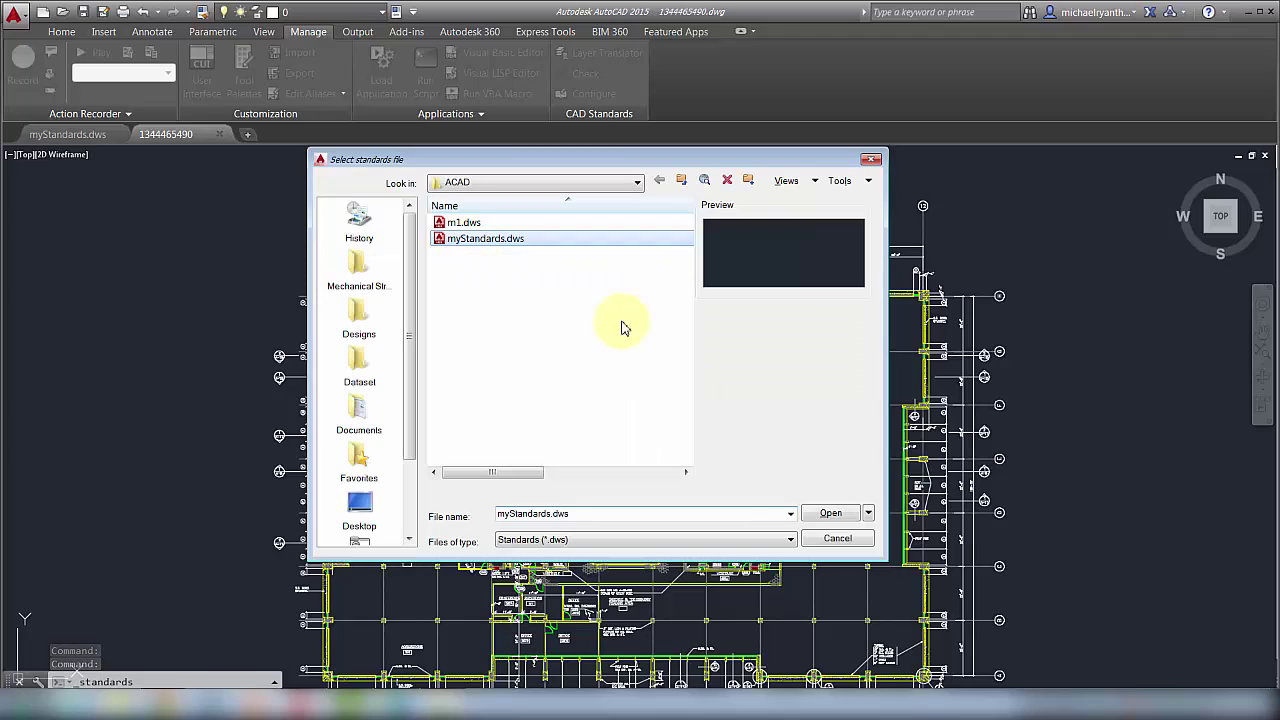
pyautogui.click(830, 512)
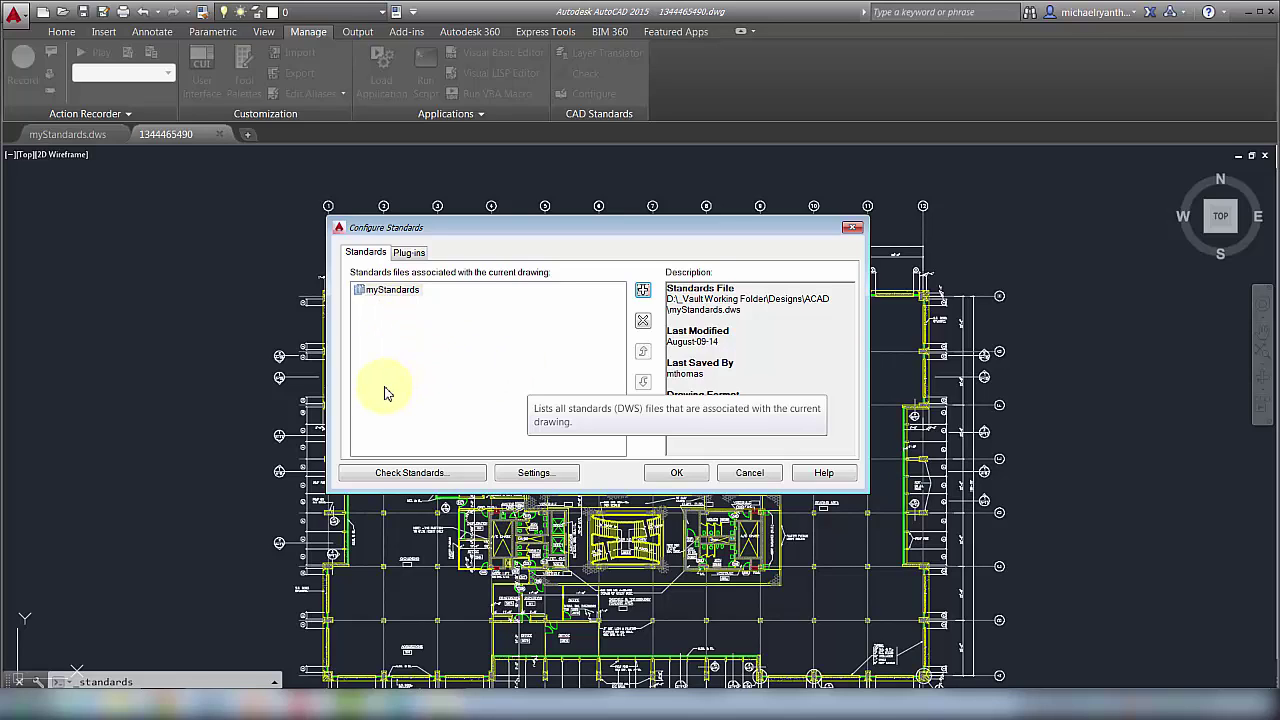
# - Limit the standards check to layers by disabling the Dimension Styles and Text Styles plug-ins
pyautogui.click(409, 252)
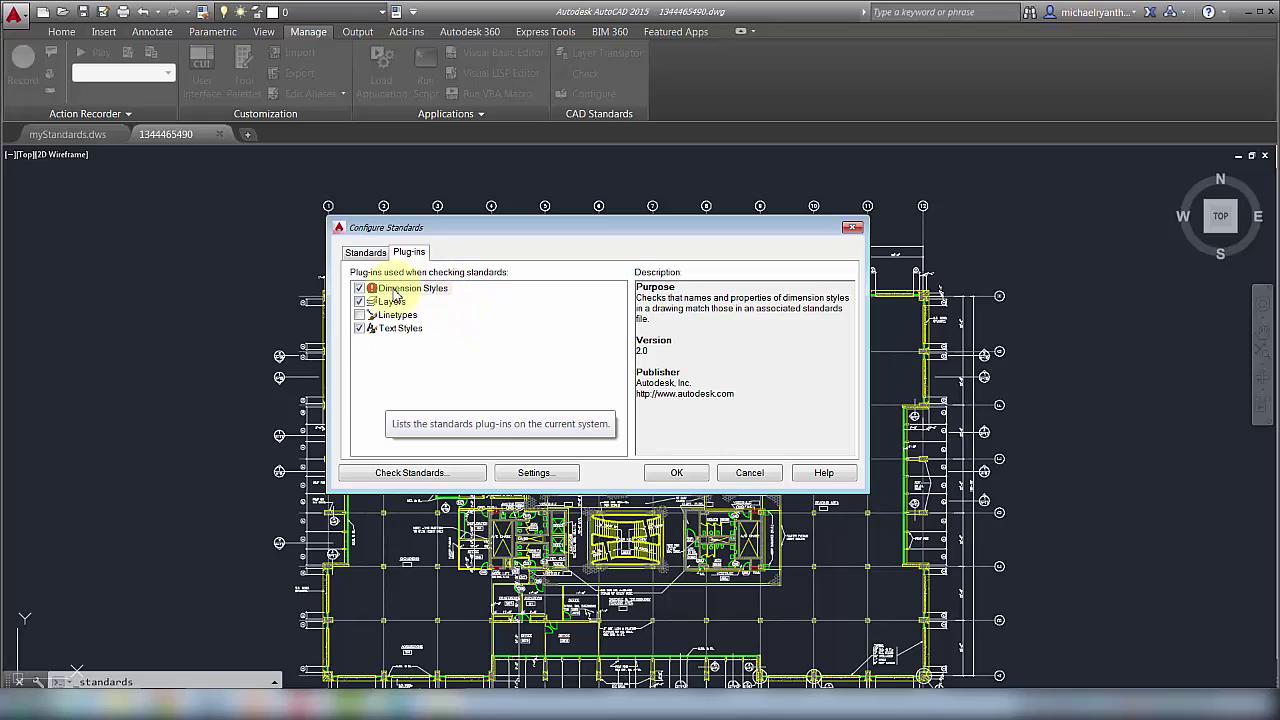
pyautogui.click(366, 329)
pyautogui.click(359, 288)
pyautogui.click(390, 301)
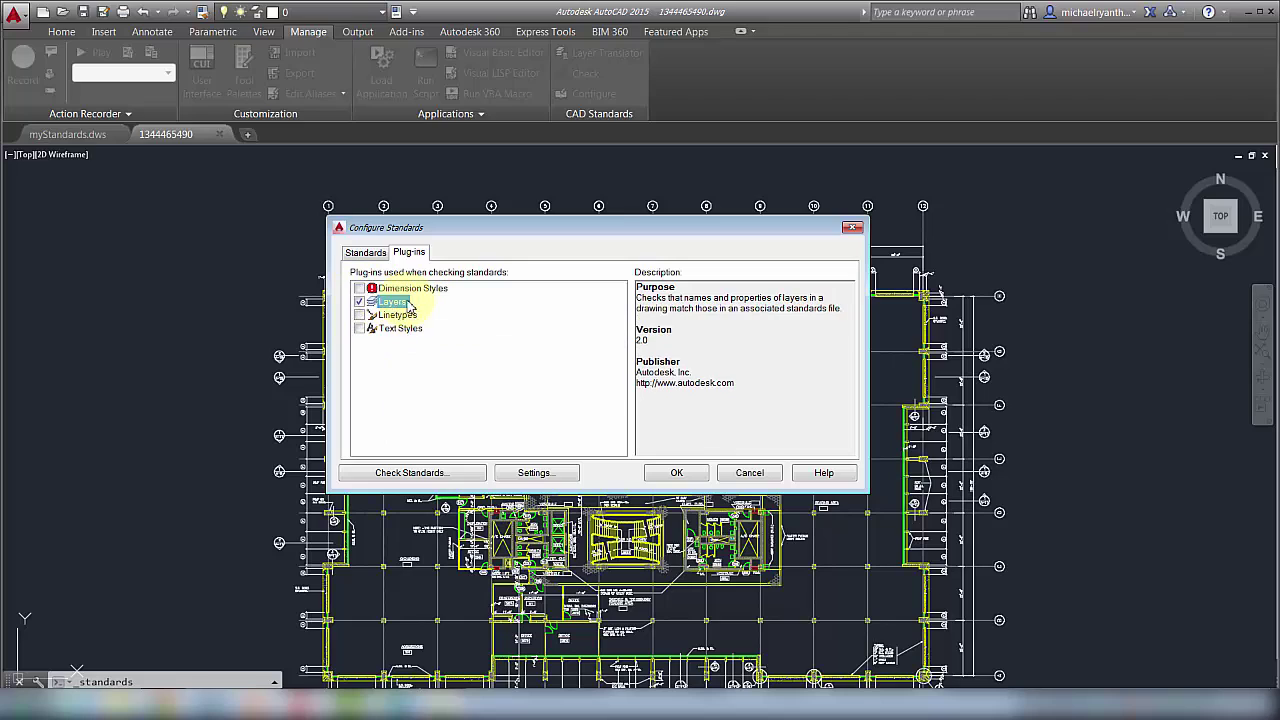
pyautogui.click(366, 252)
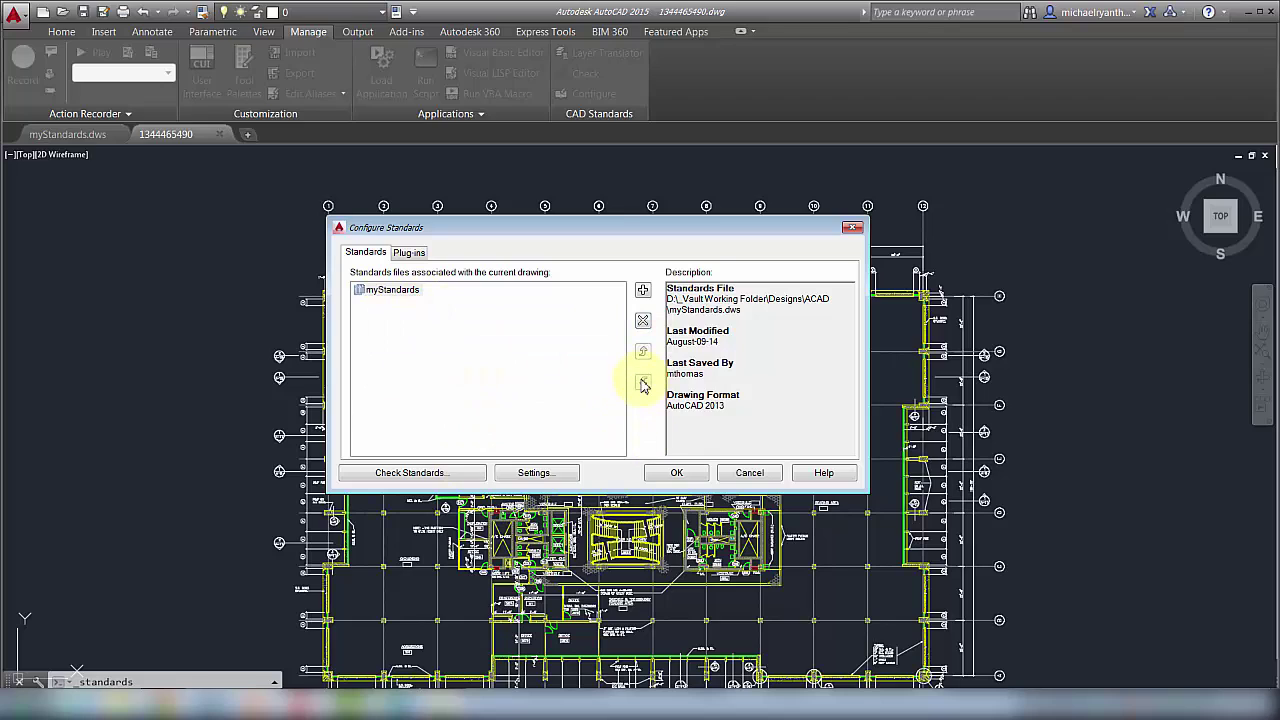
pyautogui.click(409, 252)
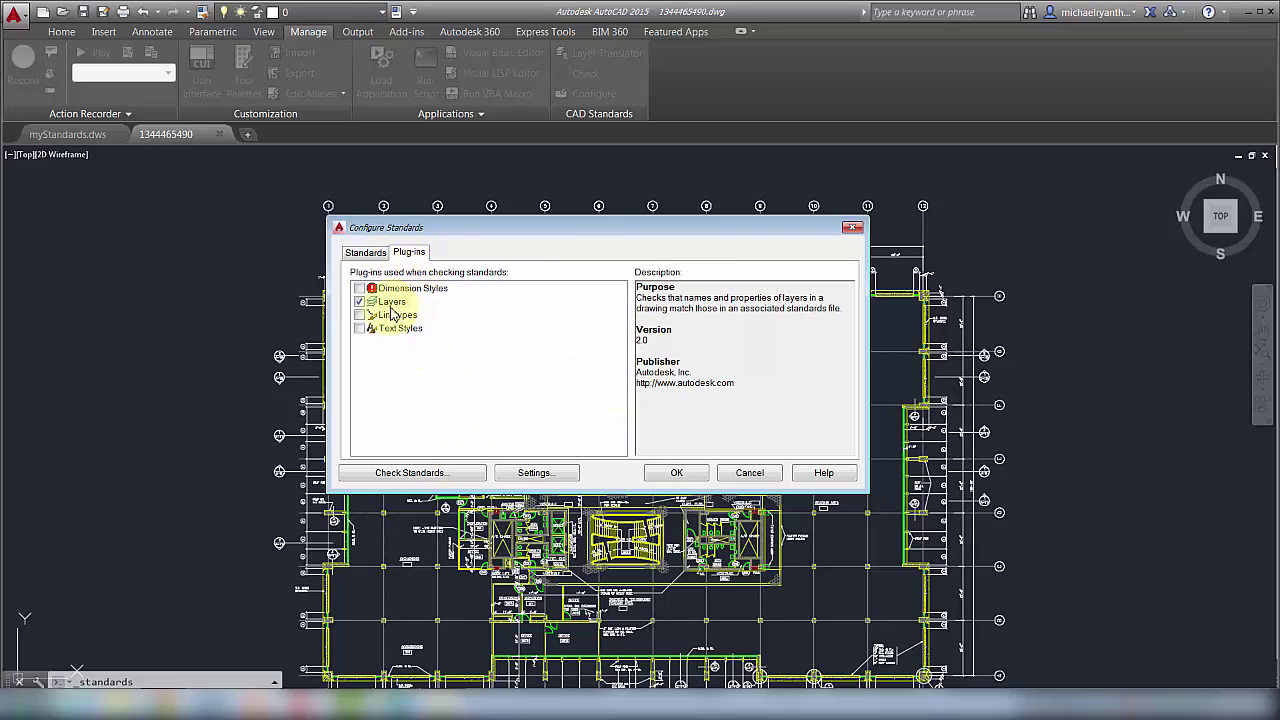
pyautogui.click(366, 252)
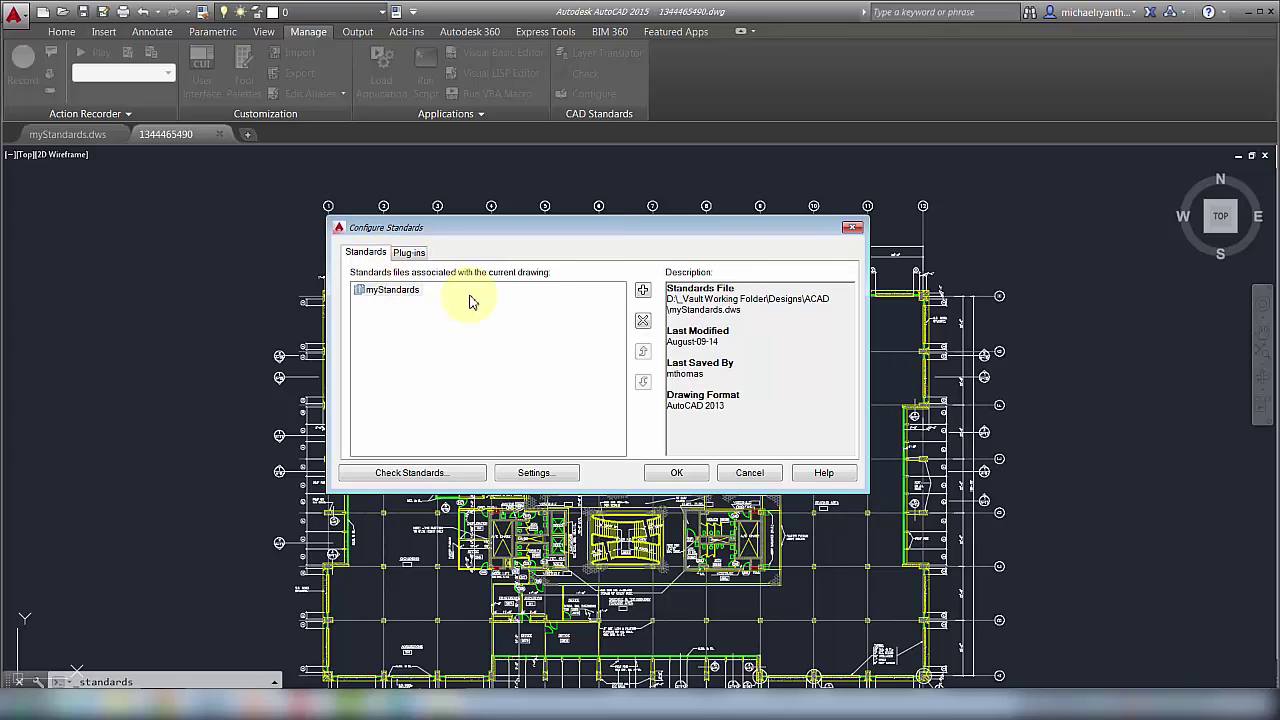
# - Set the standards notification to display an alert upon standards violation and accept the standards configuration
pyautogui.click(537, 473)
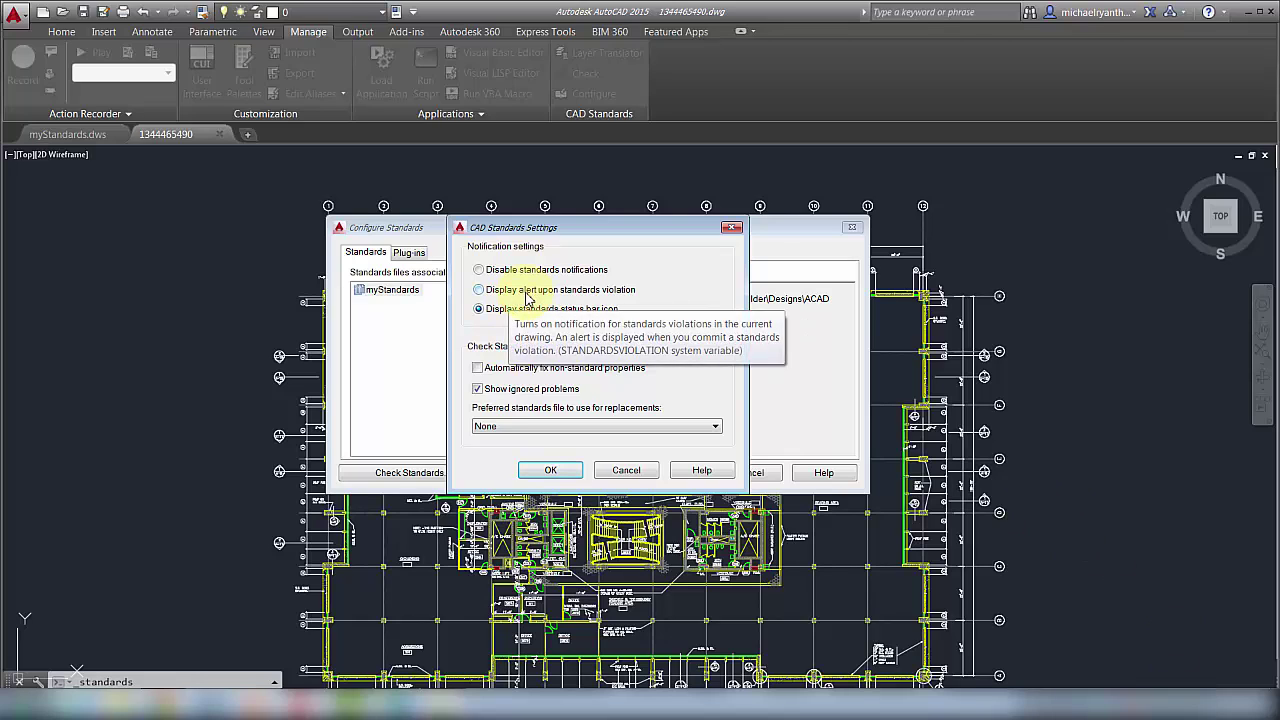
pyautogui.click(560, 292)
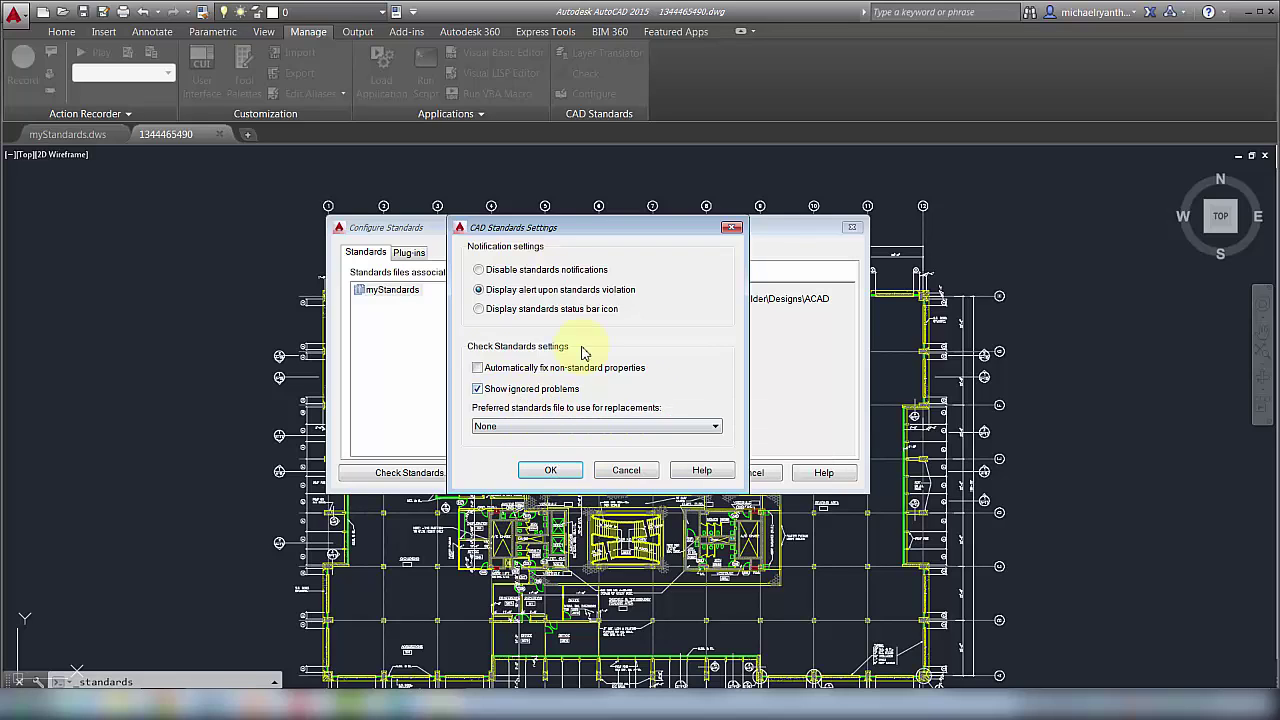
pyautogui.click(548, 469)
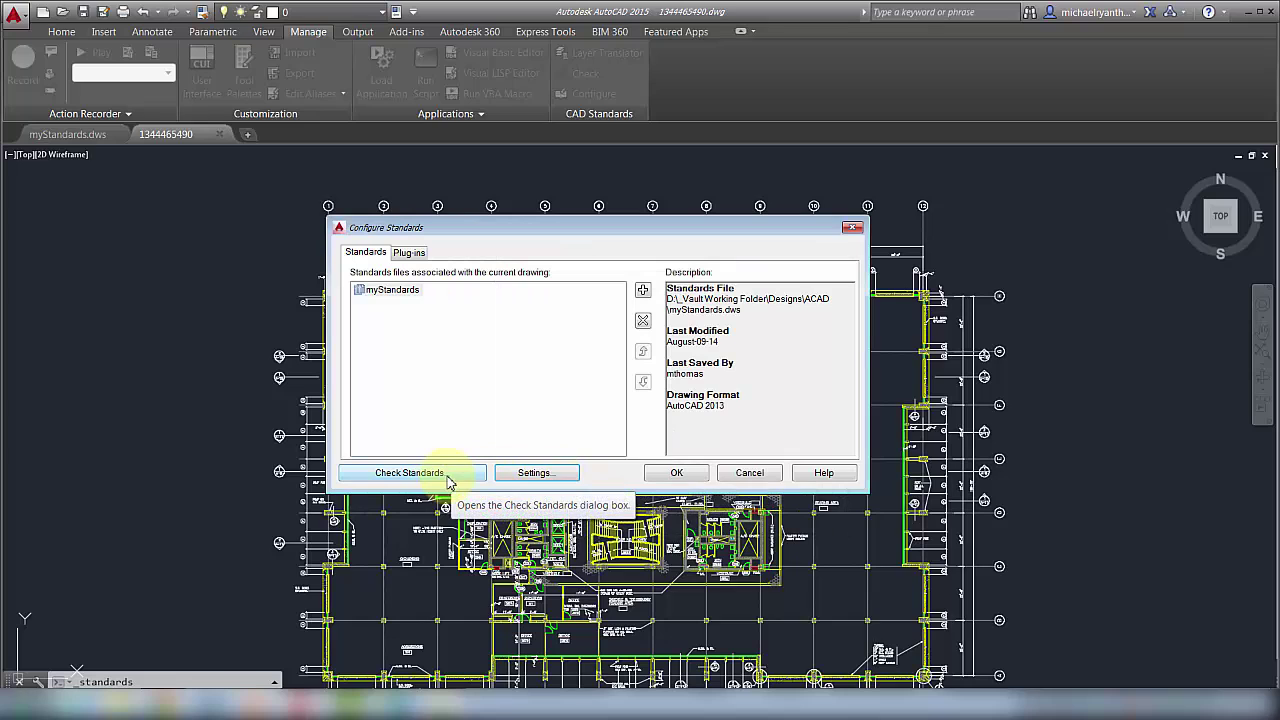
pyautogui.click(676, 473)
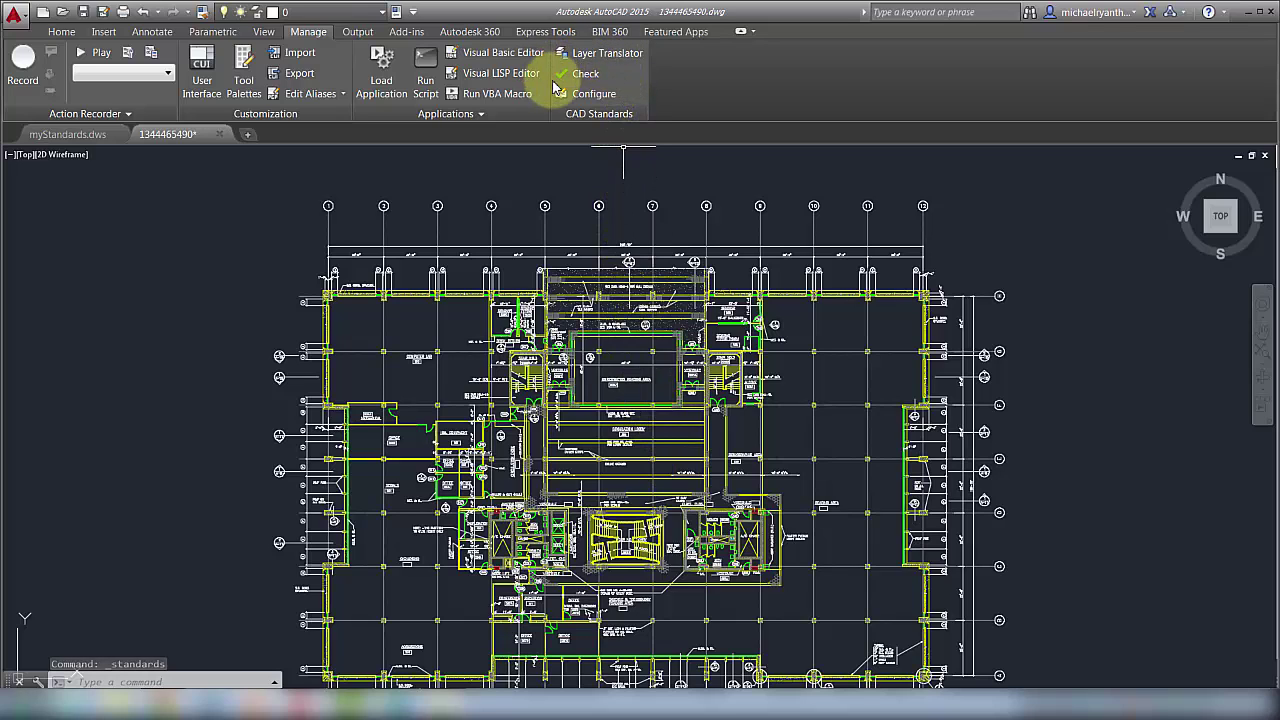
# - Run the standards check on the drawing and enlarge the Check Standards dialog to show more replacement layers
pyautogui.click(590, 74)
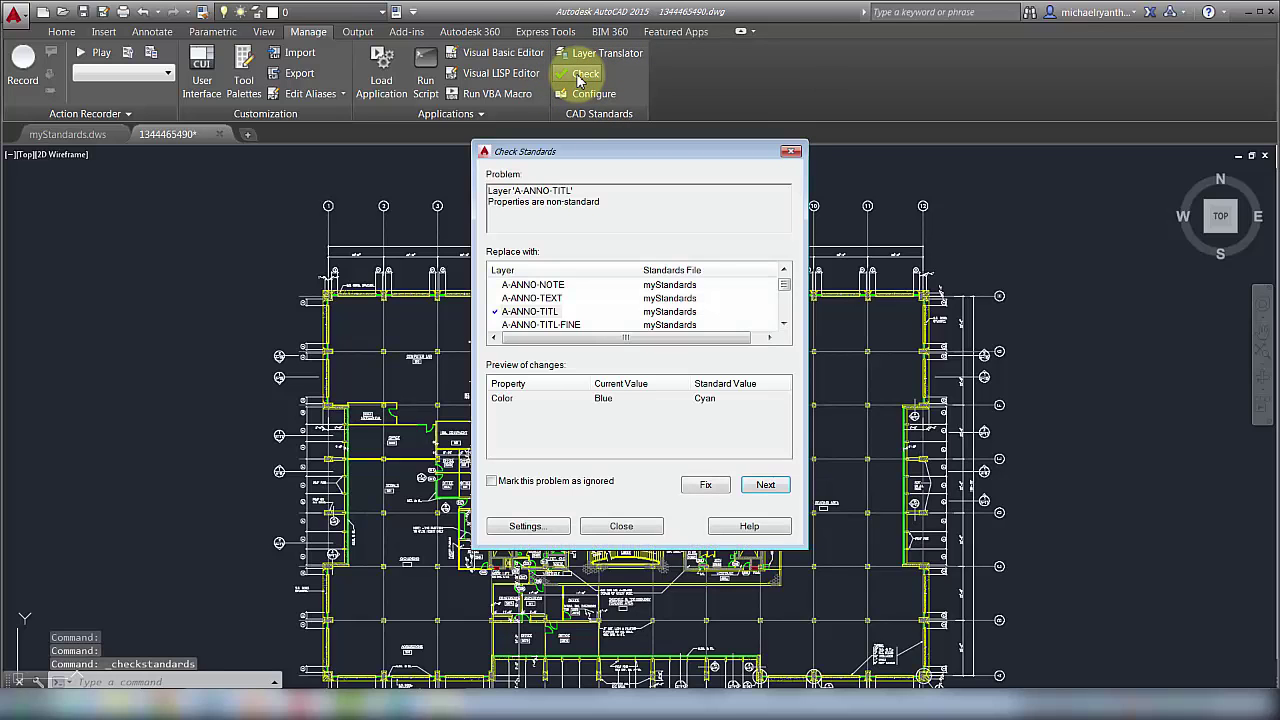
pyautogui.moveTo(566, 152); pyautogui.dragTo(478, 115)
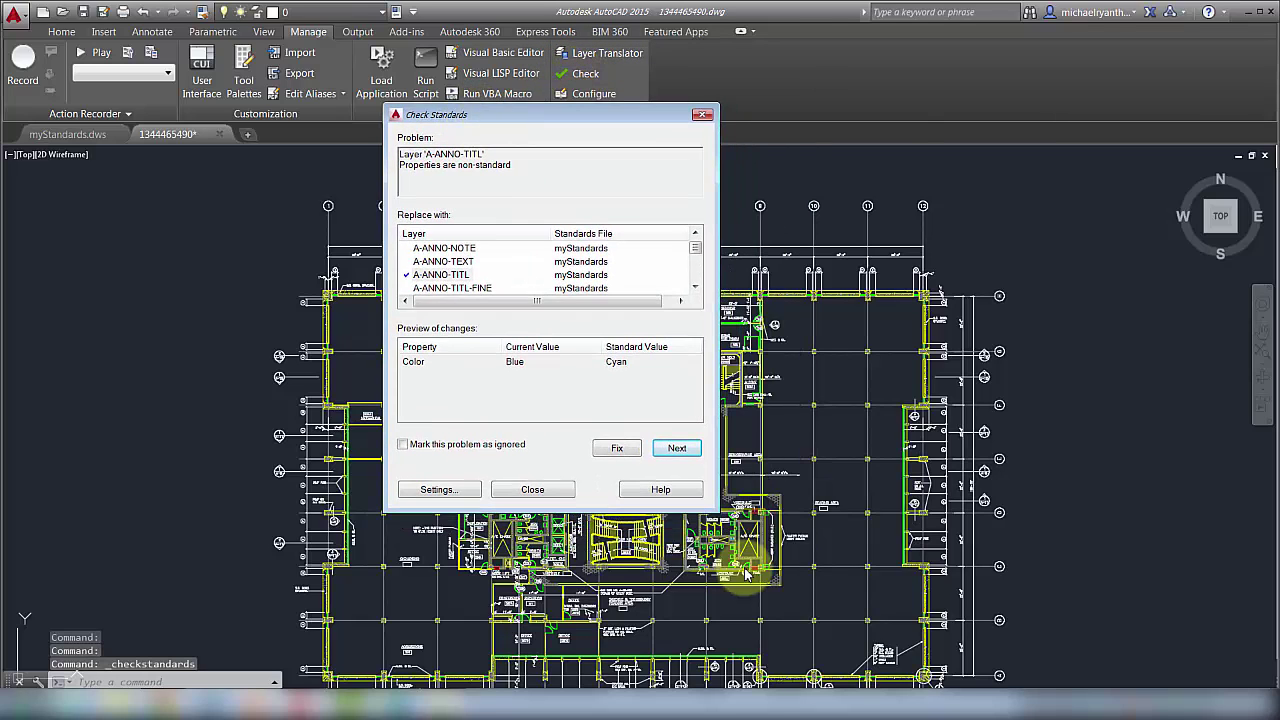
pyautogui.moveTo(706, 511); pyautogui.dragTo(788, 557)
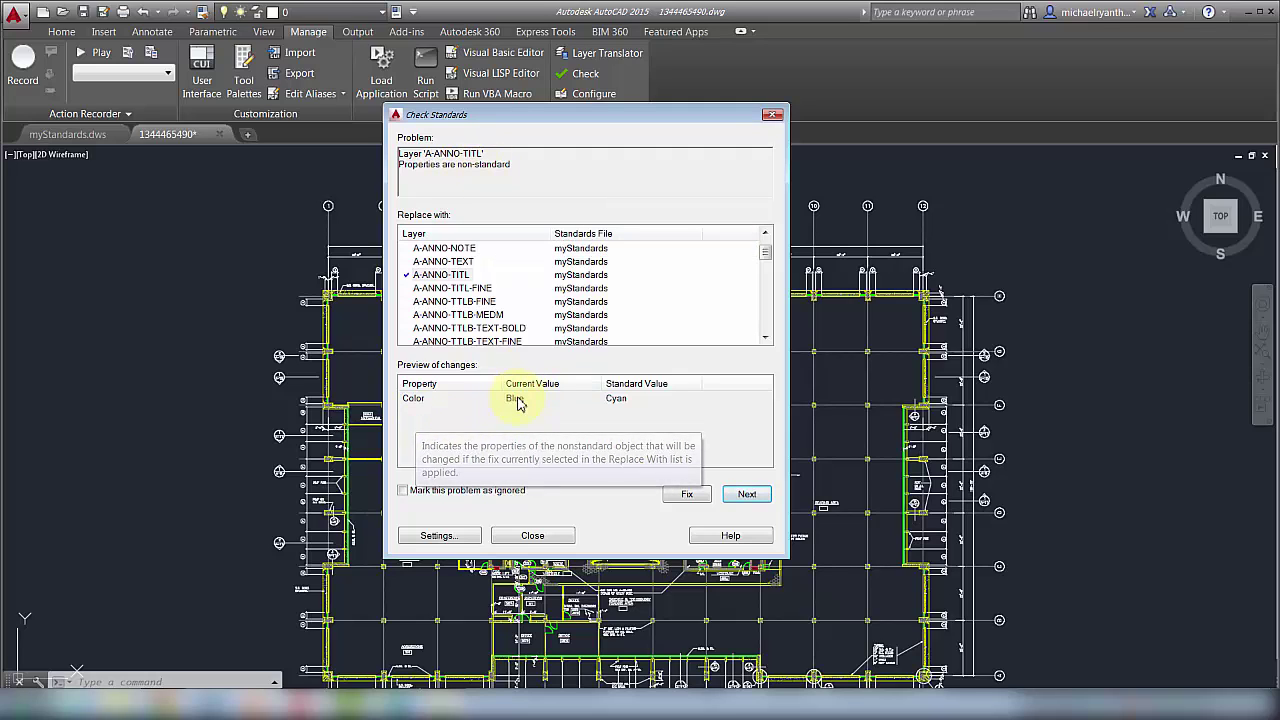
# - Fix the non-standard properties of layer A-ANNO-TITL with the matching layer from myStandards, leaving the problem not marked as ignored
pyautogui.click(452, 277)
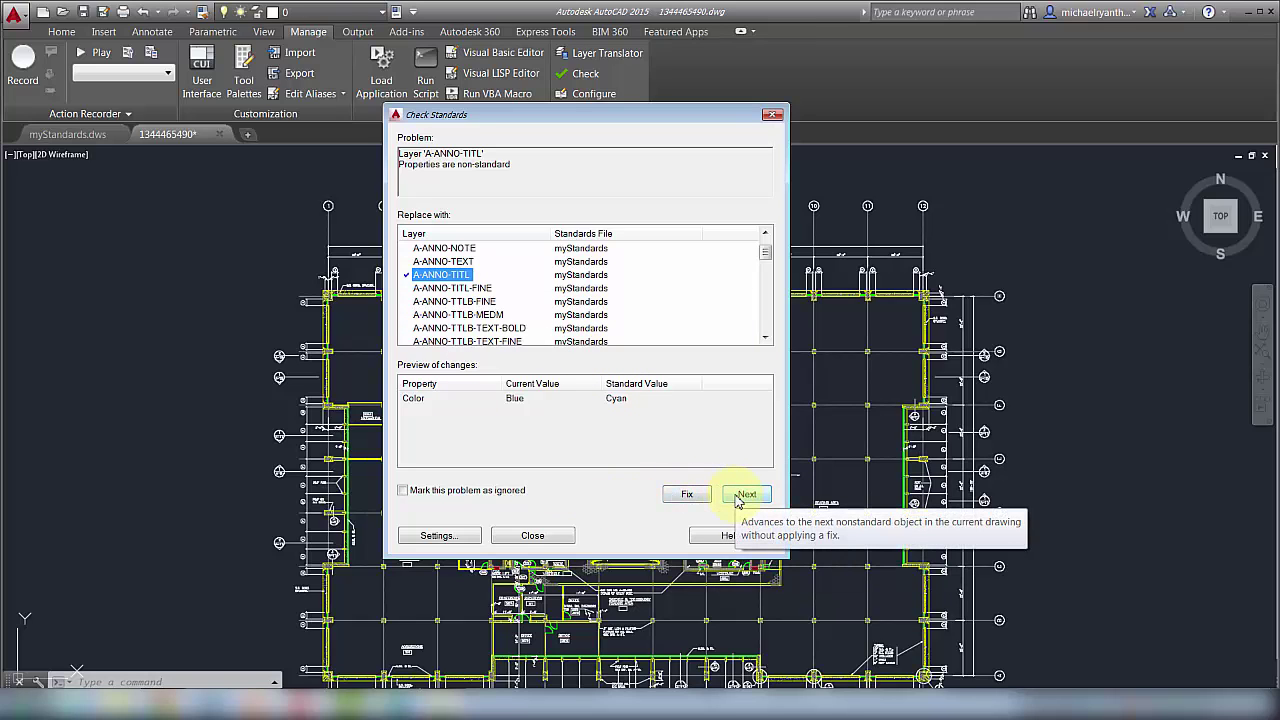
pyautogui.click(515, 492)
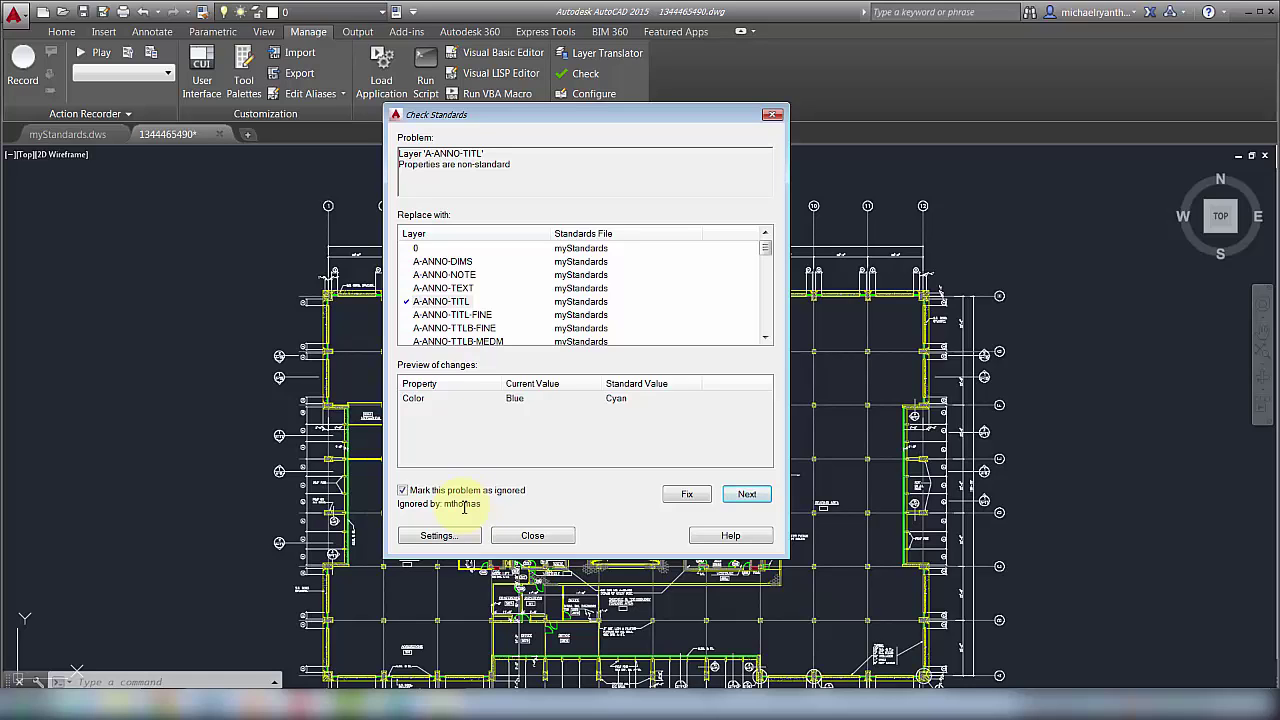
pyautogui.click(459, 492)
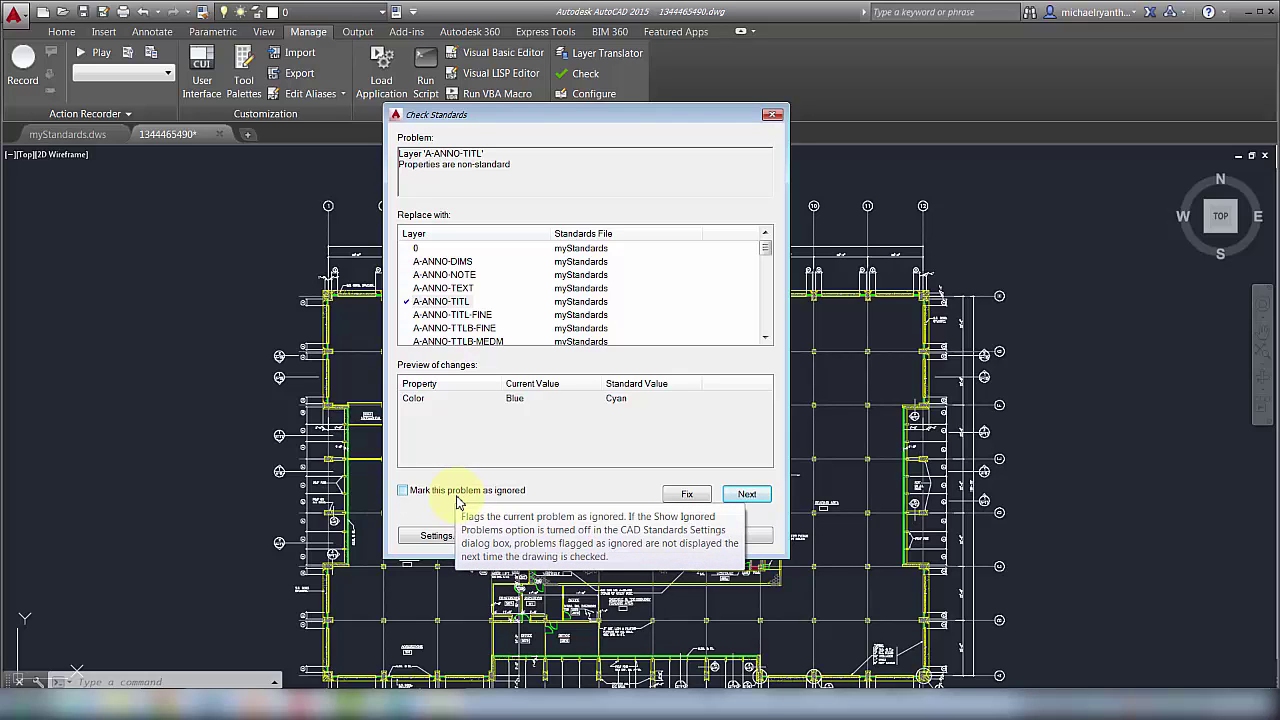
pyautogui.click(441, 301)
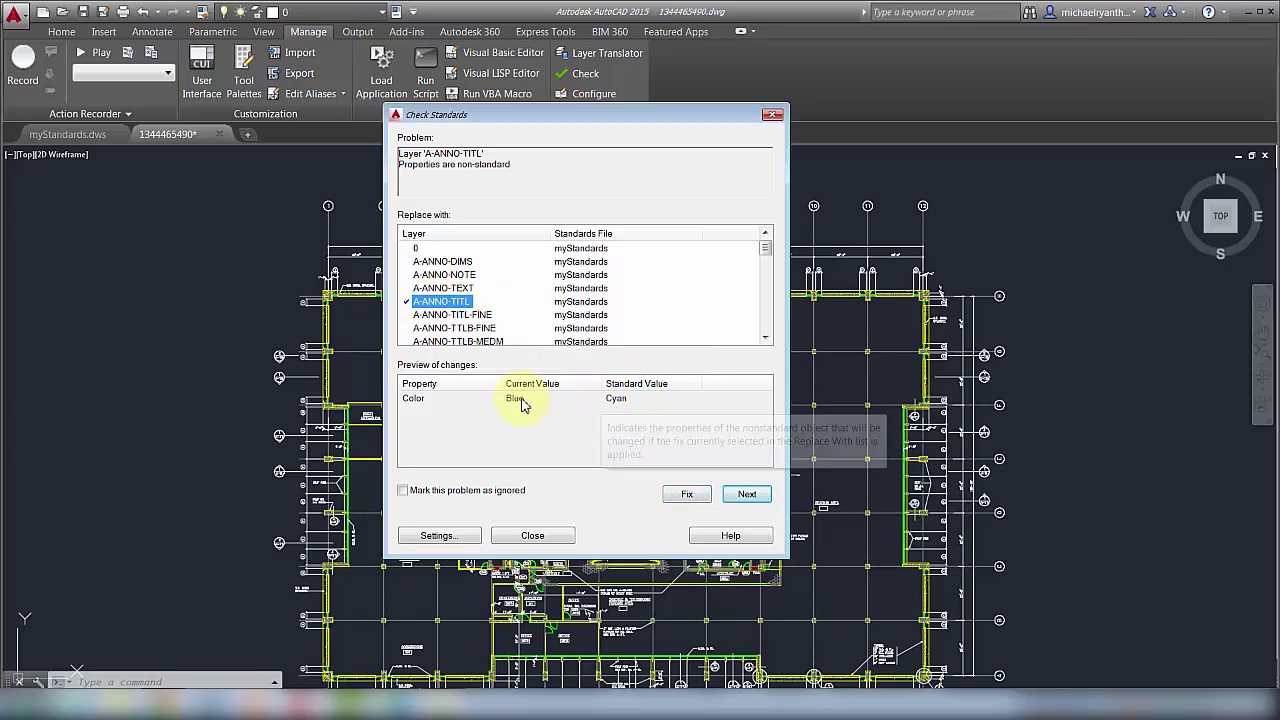
pyautogui.click(686, 494)
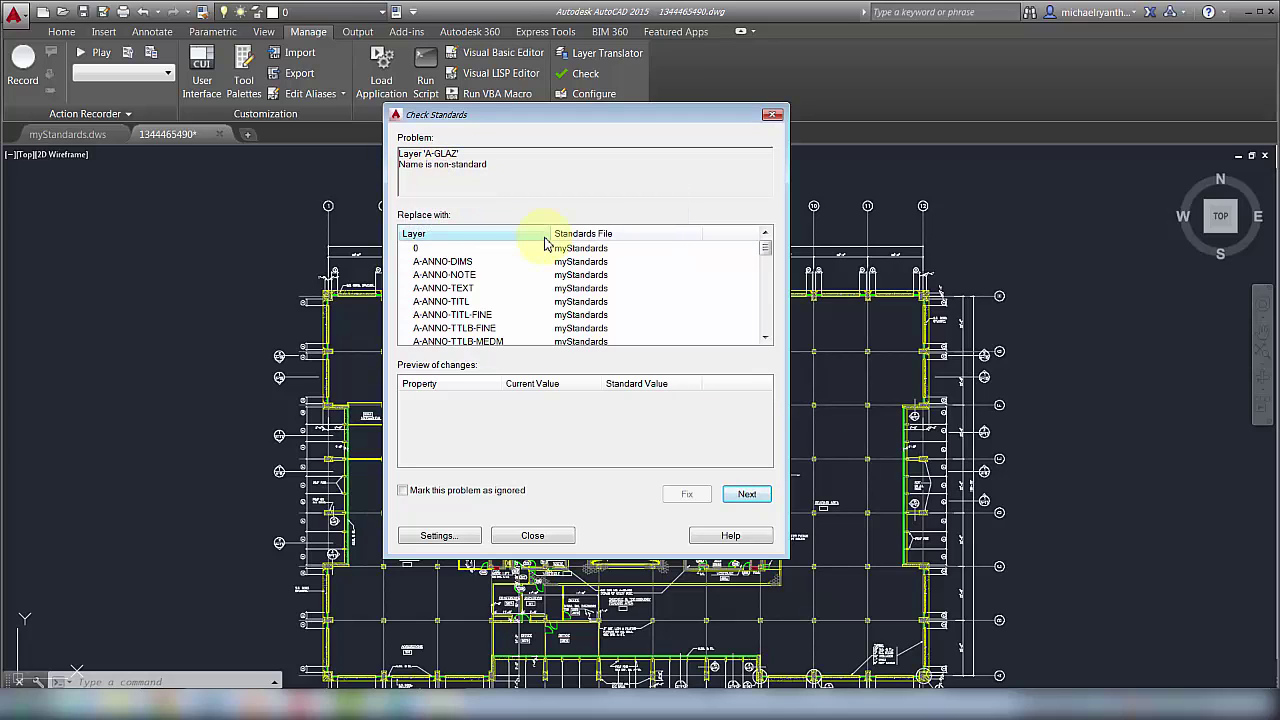
# - Replace the non-standard layer A-GLAZ with A-GRID and the non-standard layer A-GLAZ-IDEN with A-ANNO-NOTE
pyautogui.moveTo(766, 257); pyautogui.dragTo(773, 316)
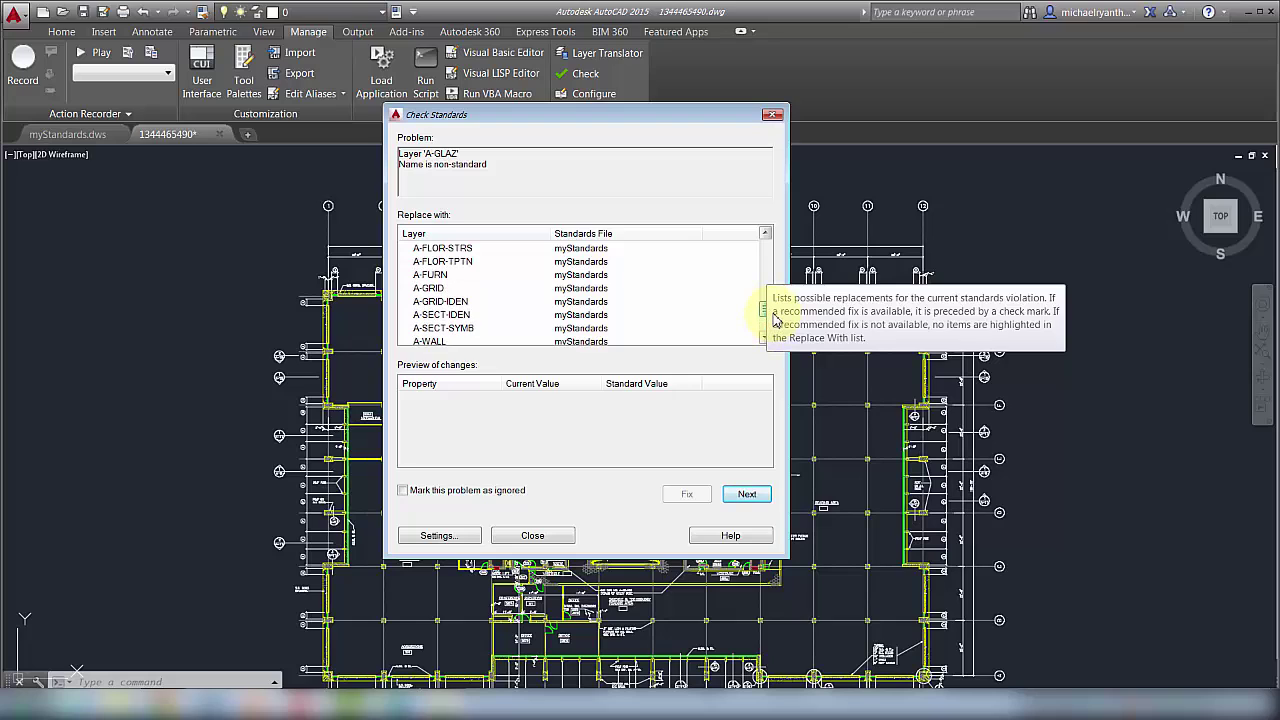
pyautogui.click(432, 289)
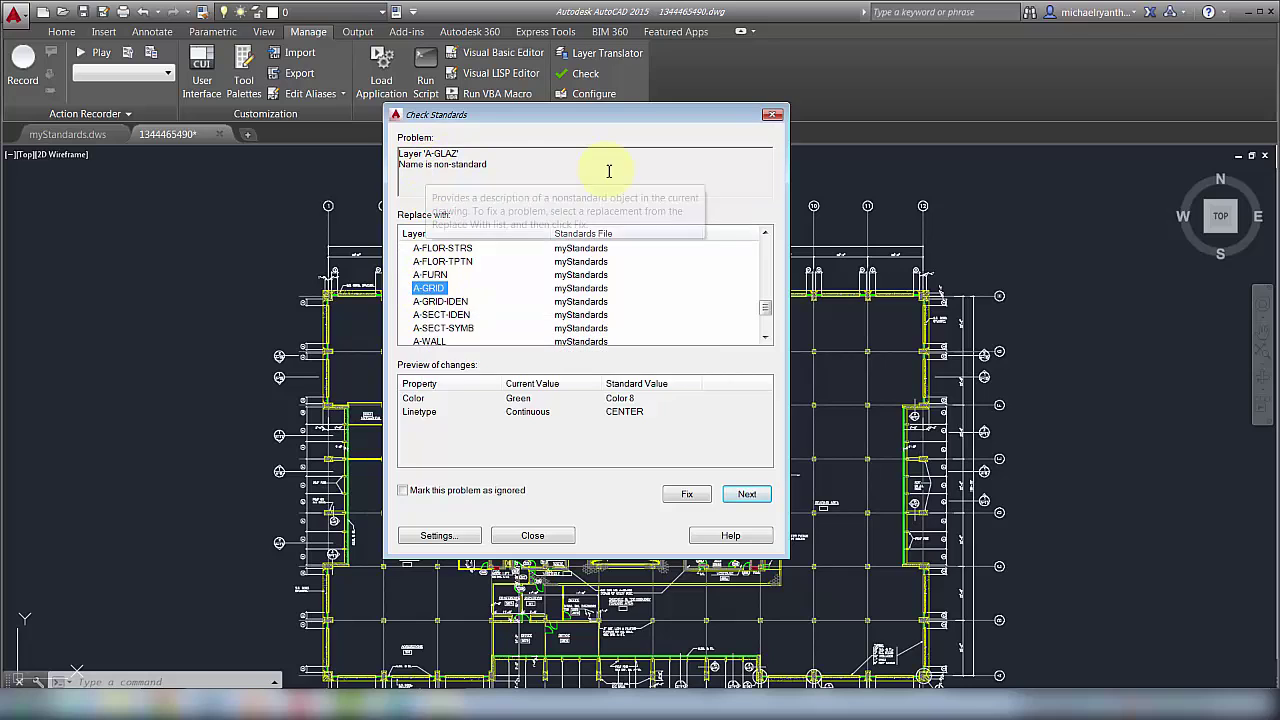
pyautogui.click(677, 496)
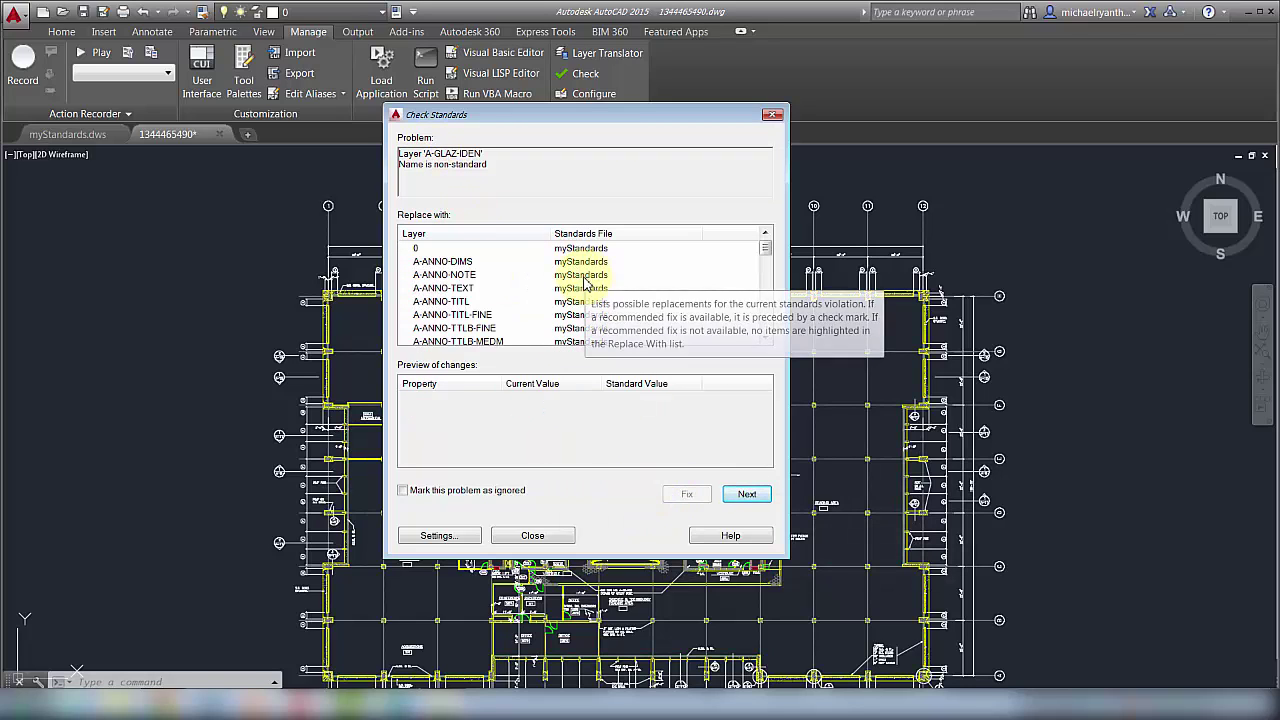
pyautogui.click(456, 275)
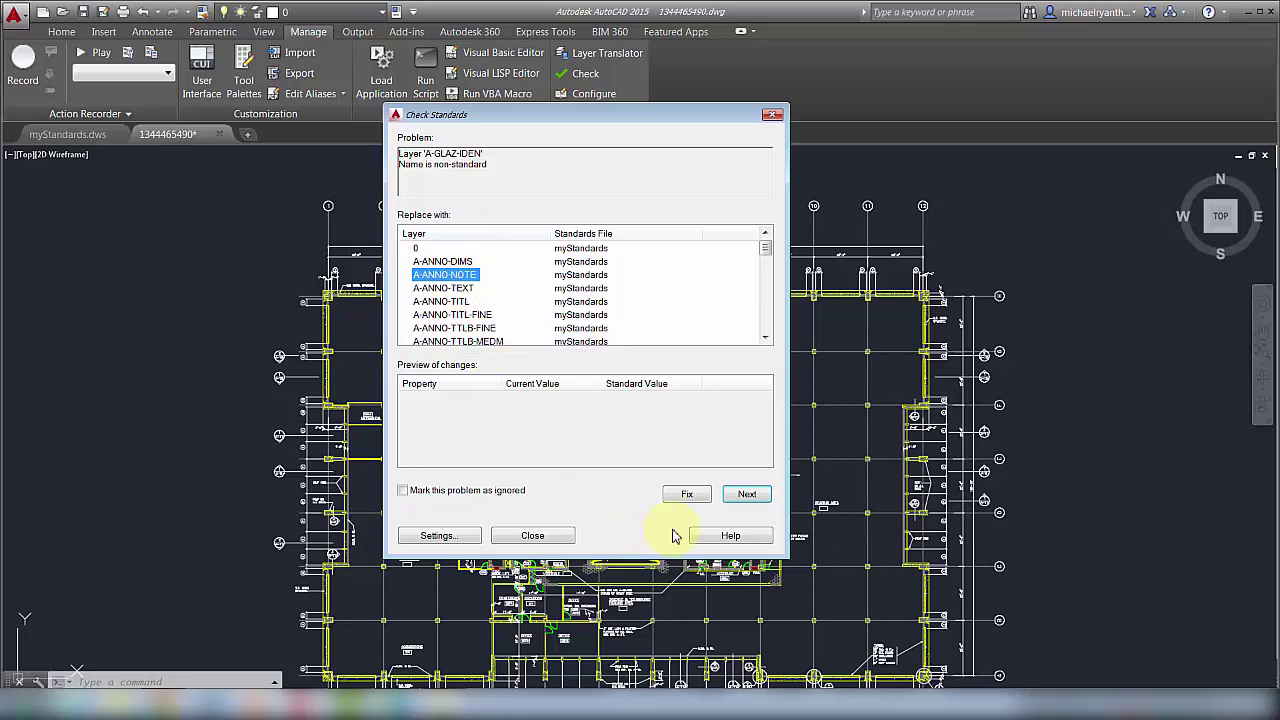
pyautogui.click(687, 494)
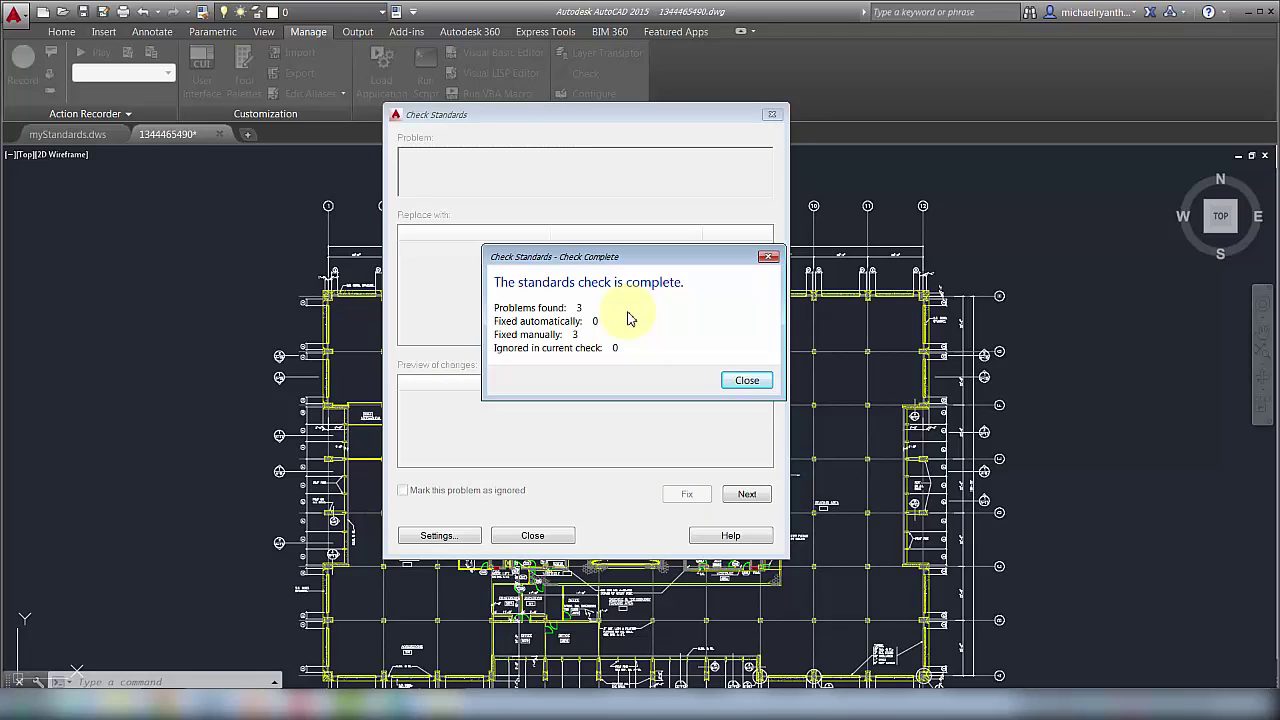
# - Dismiss the completed check summary and close the Check Standards dialog
pyautogui.click(745, 381)
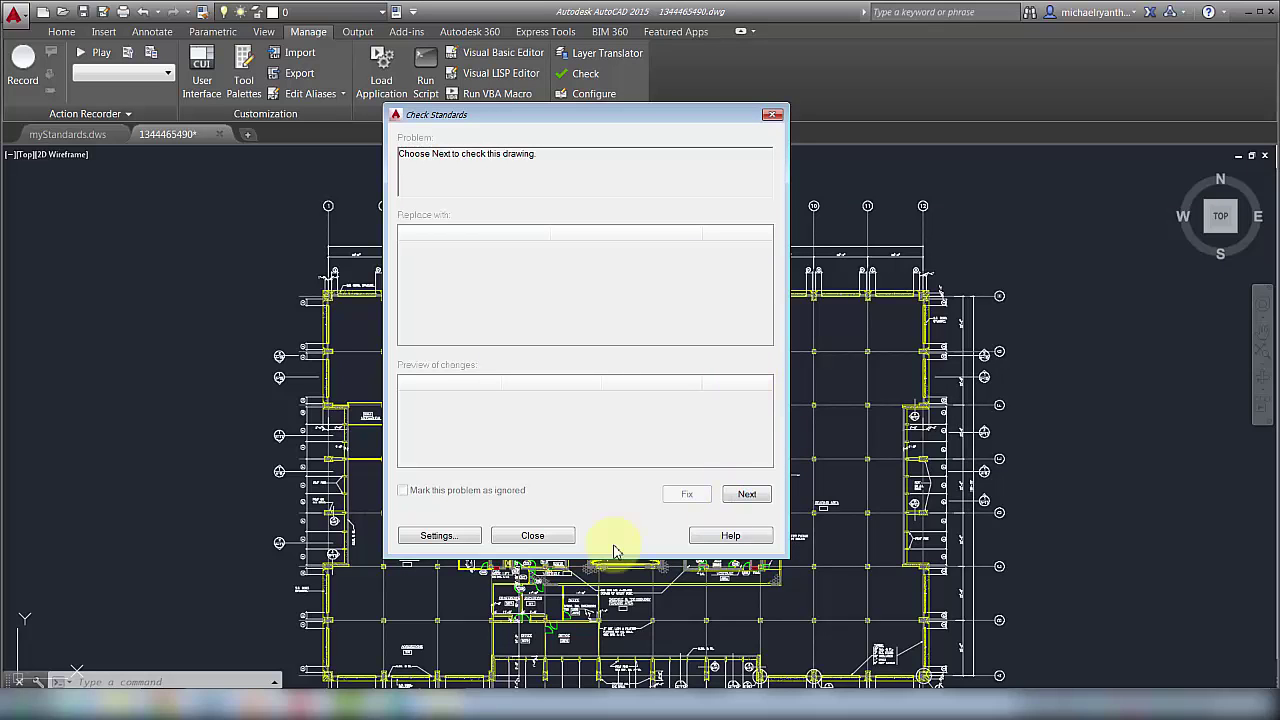
pyautogui.click(532, 536)
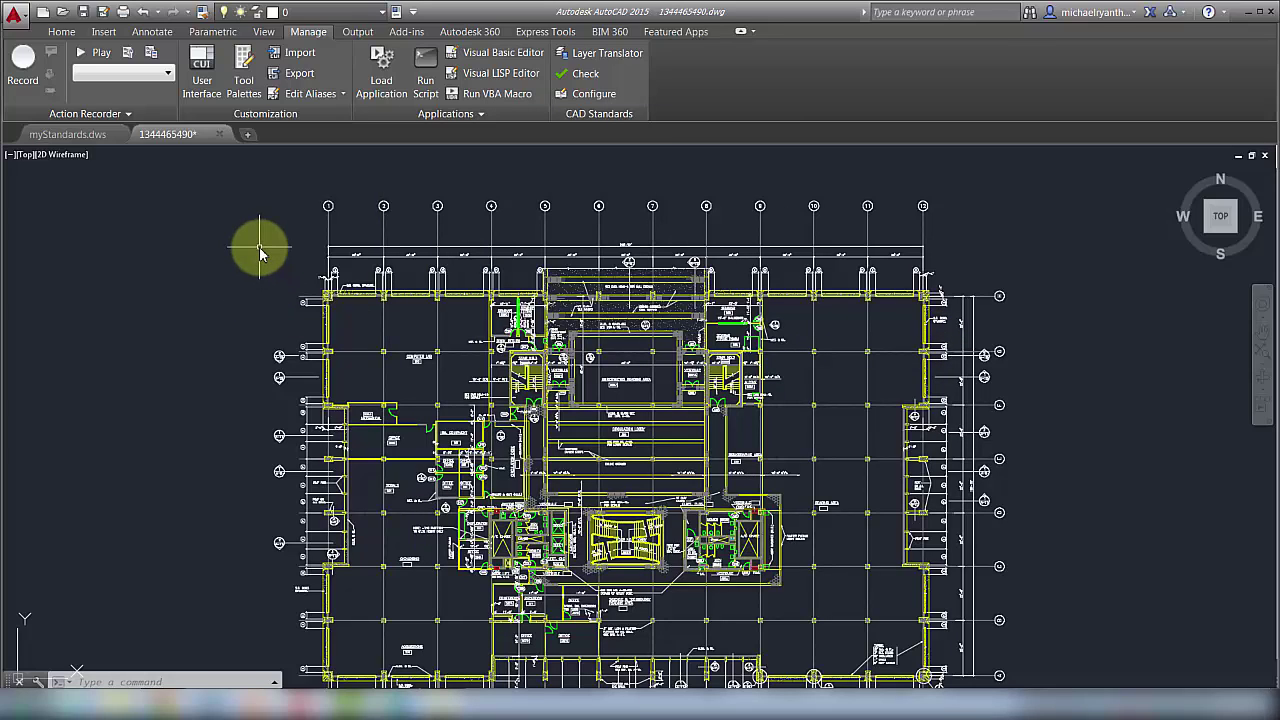
# - Change the color of layer A-ANNO-DIMS to index color 50 in the Layer Properties Manager
pyautogui.write('LA')
pyautogui.press('Return')
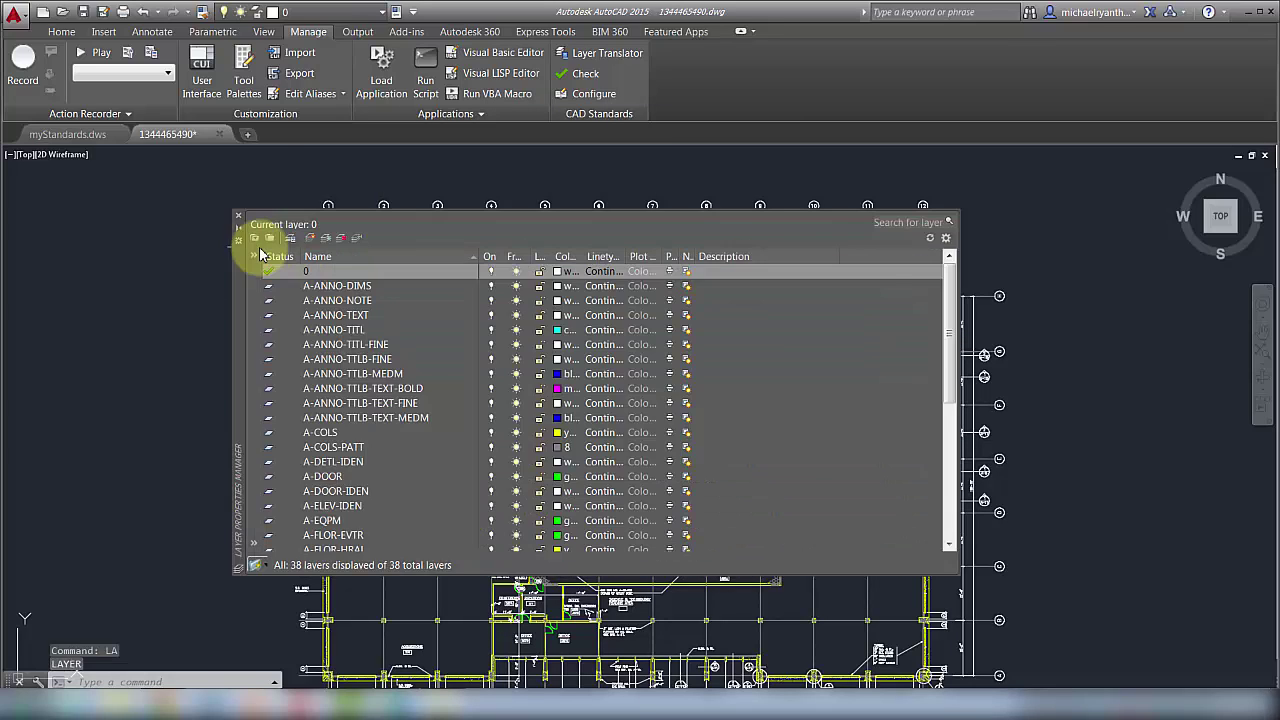
pyautogui.click(390, 286)
pyautogui.click(556, 286)
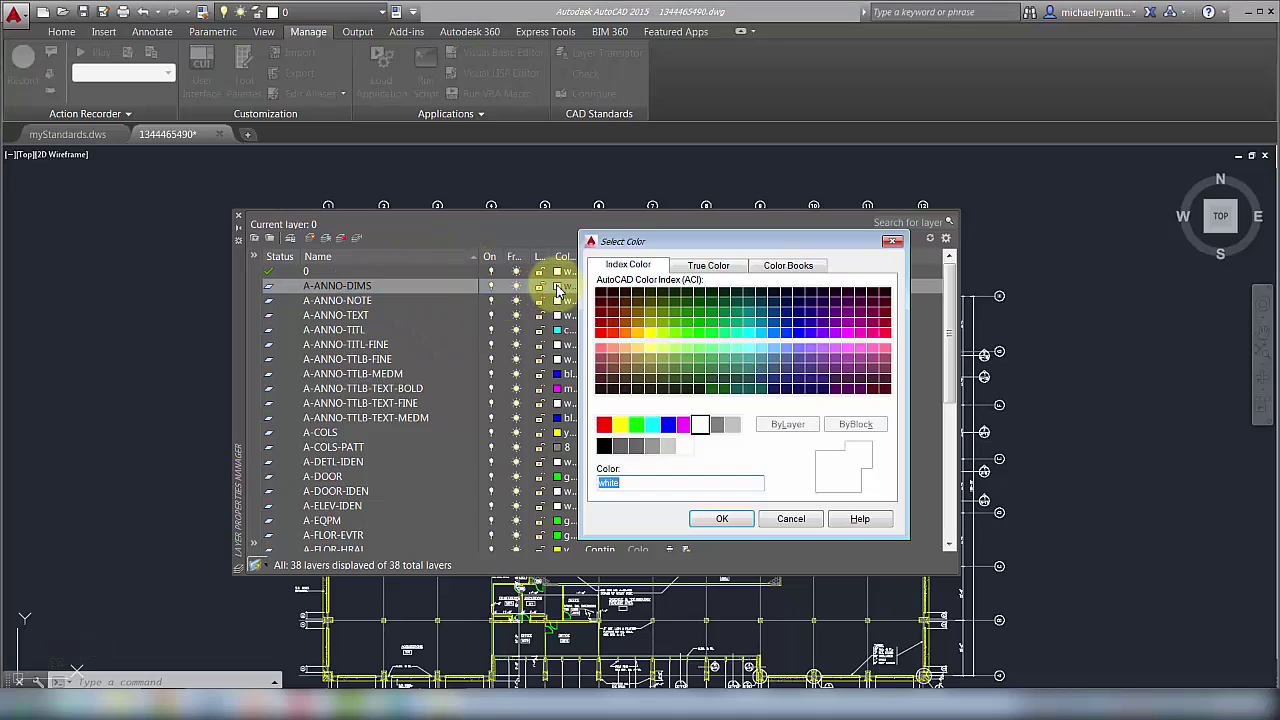
pyautogui.click(648, 338)
pyautogui.click(724, 518)
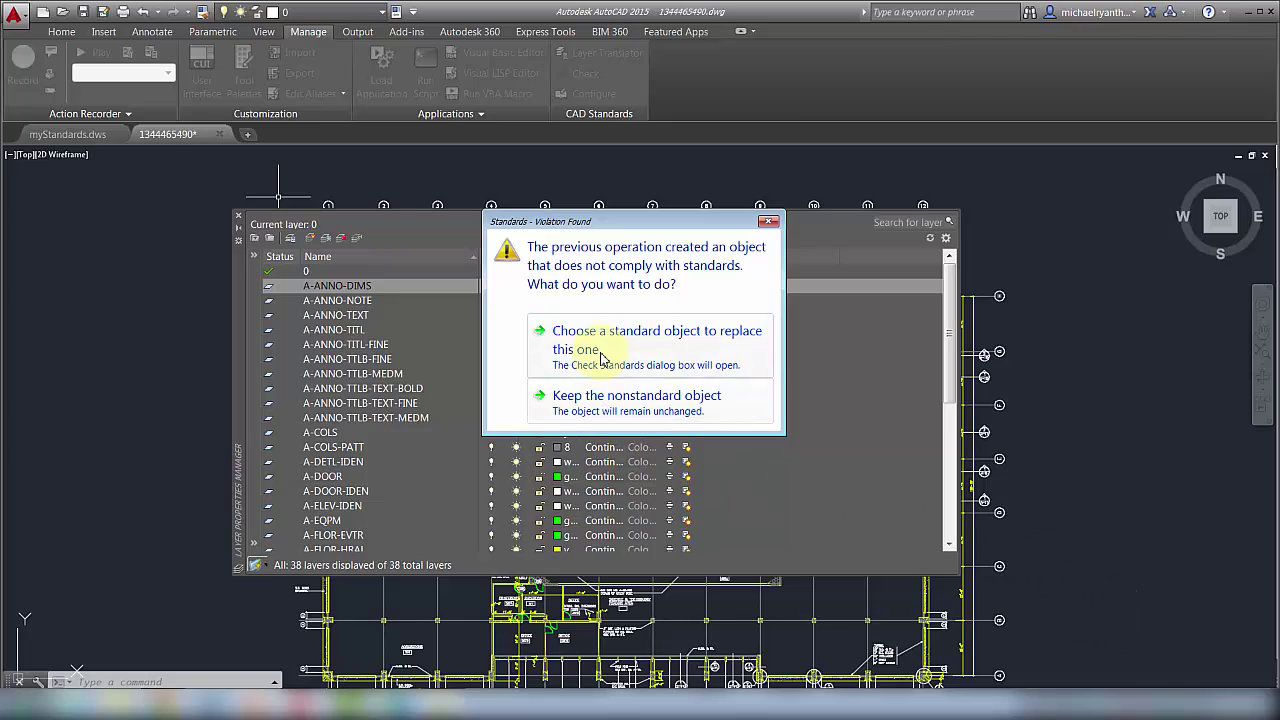
# - Choose to replace the nonstandard object, fix layer A-ANNO-DIMS with its myStandards match, and close the standards check
pyautogui.click(535, 336)
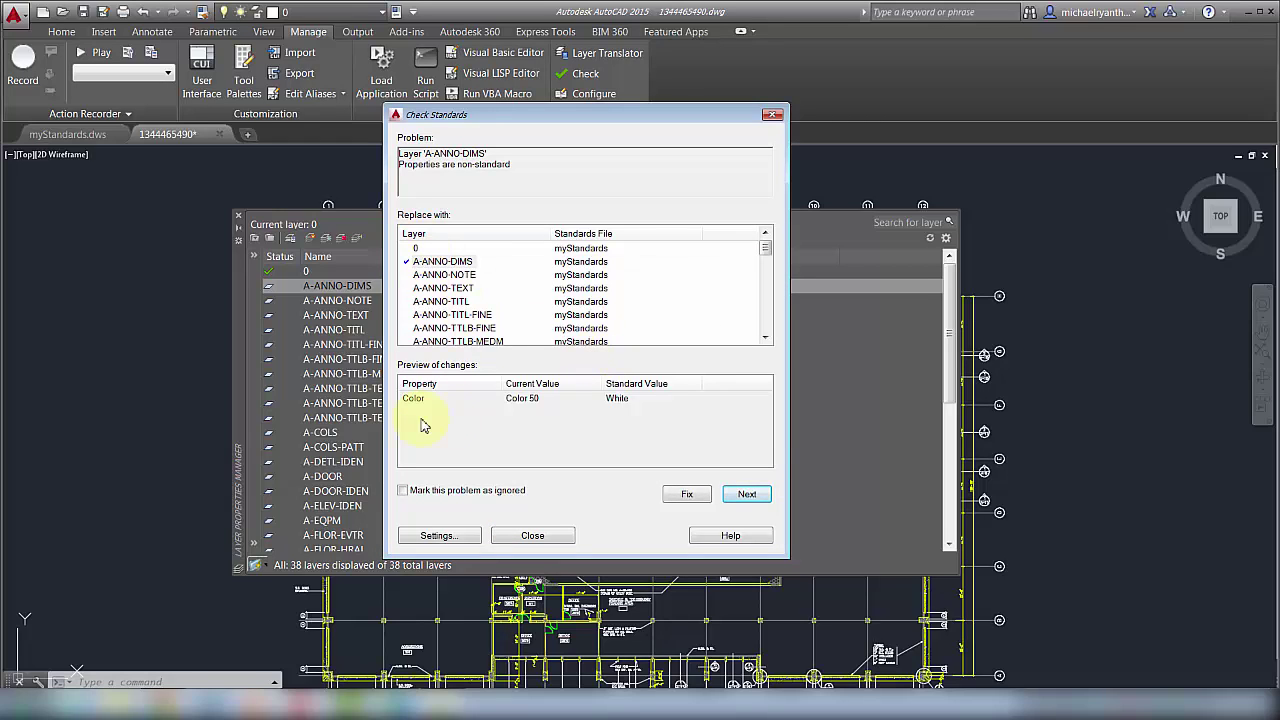
pyautogui.click(687, 494)
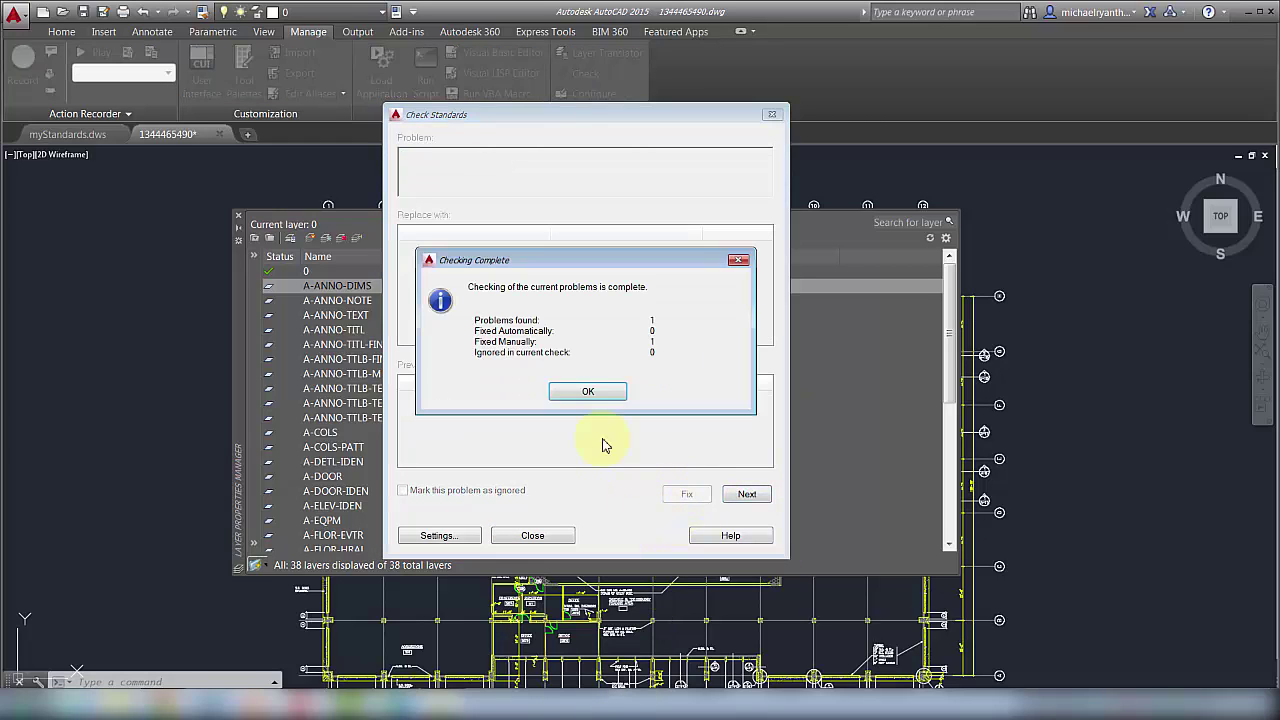
pyautogui.click(589, 392)
pyautogui.click(535, 536)
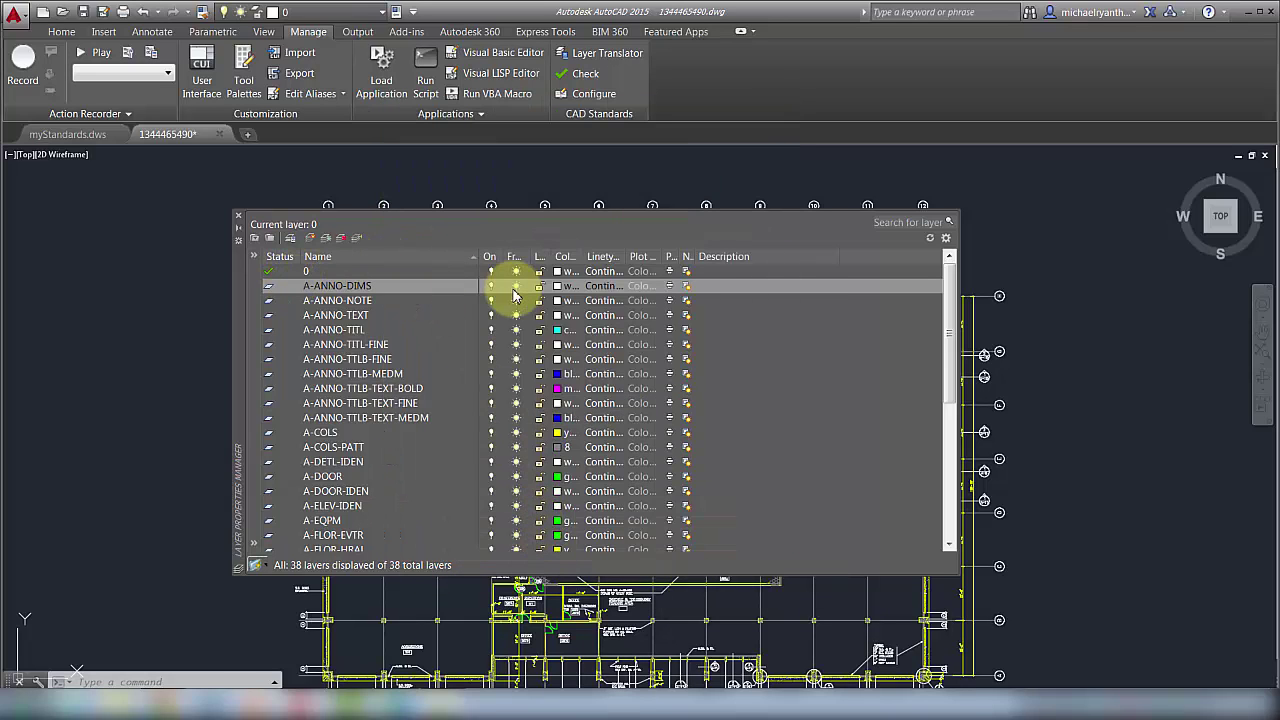
# - Set the standards notification to display the standards status bar icon and accept the standards configuration
pyautogui.click(588, 94)
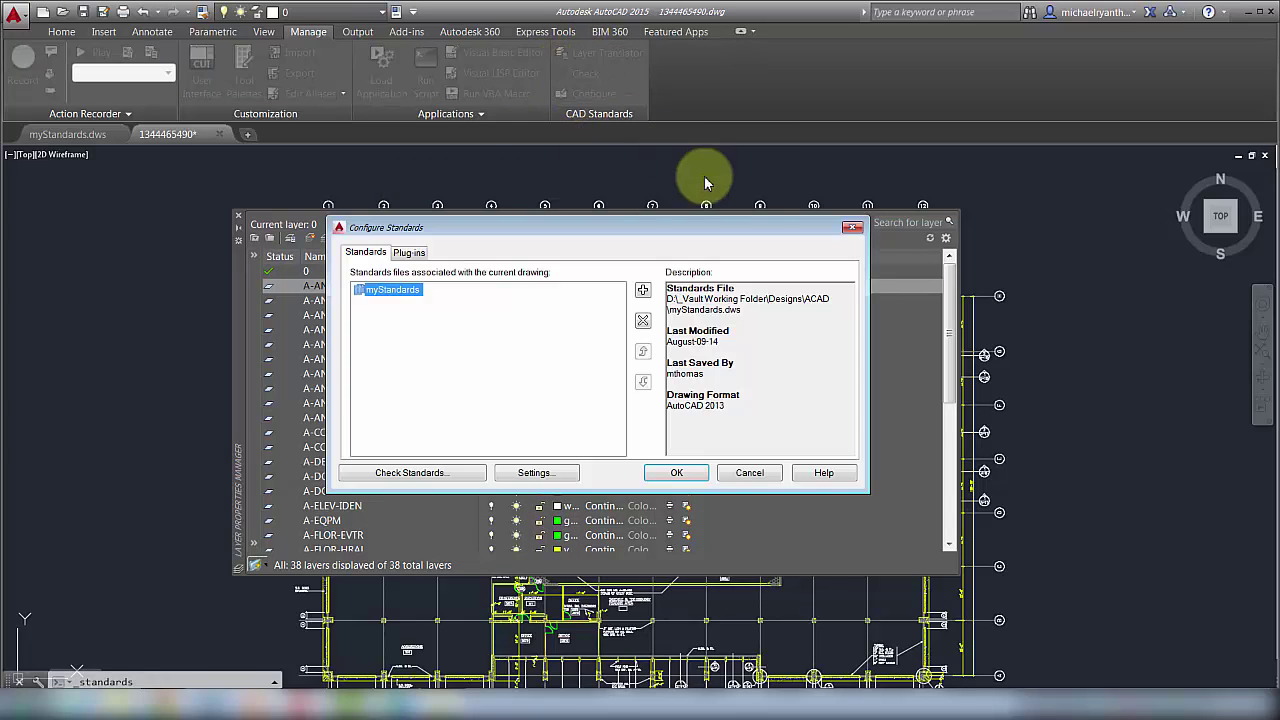
pyautogui.click(515, 472)
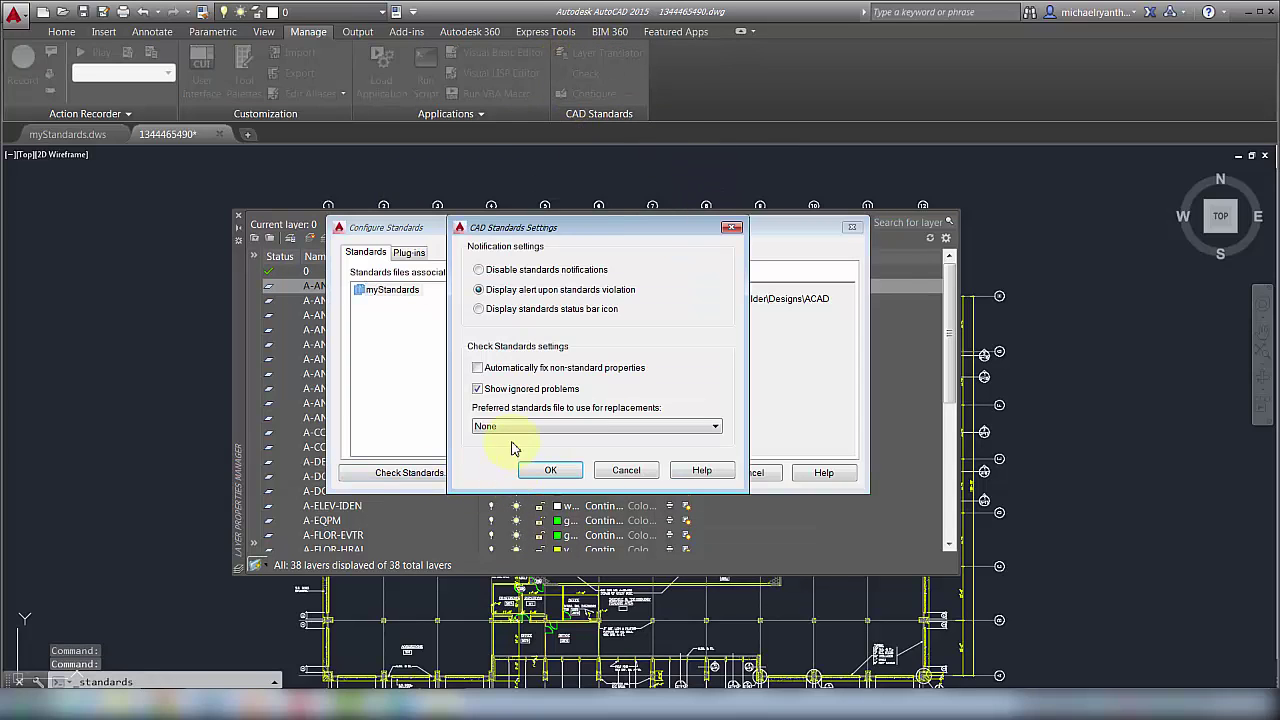
pyautogui.click(524, 310)
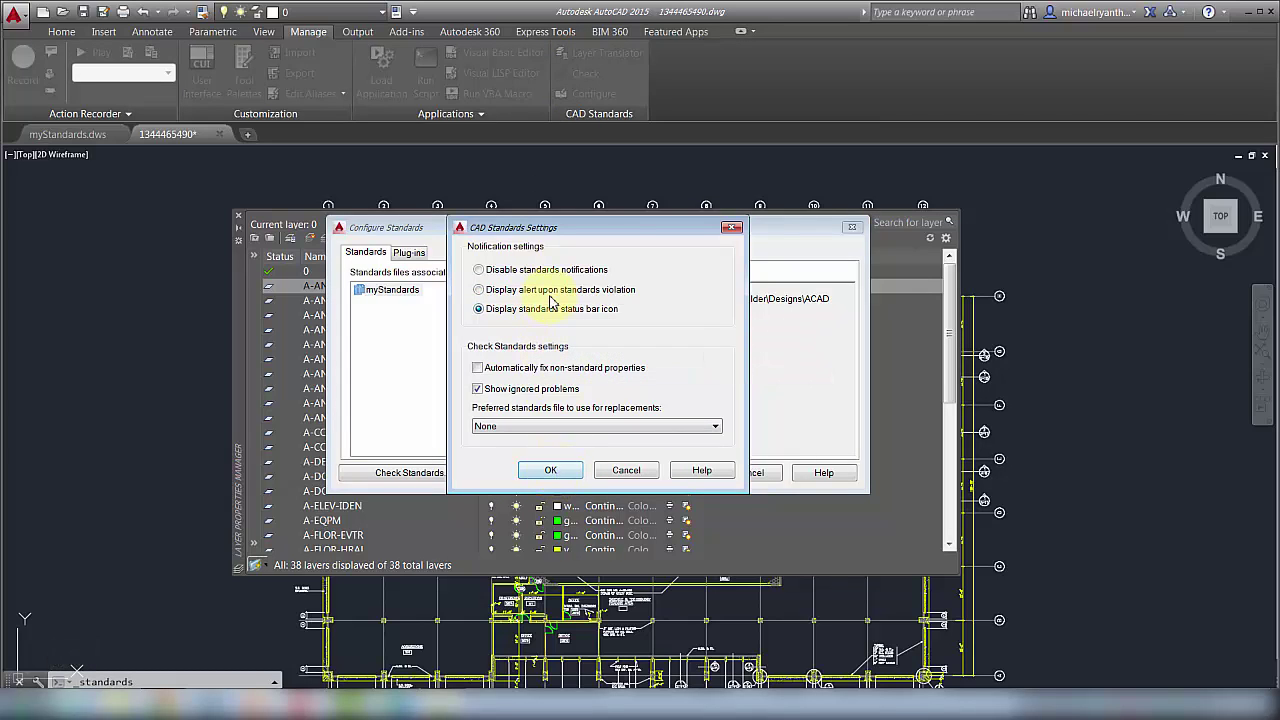
pyautogui.click(550, 470)
pyautogui.click(680, 476)
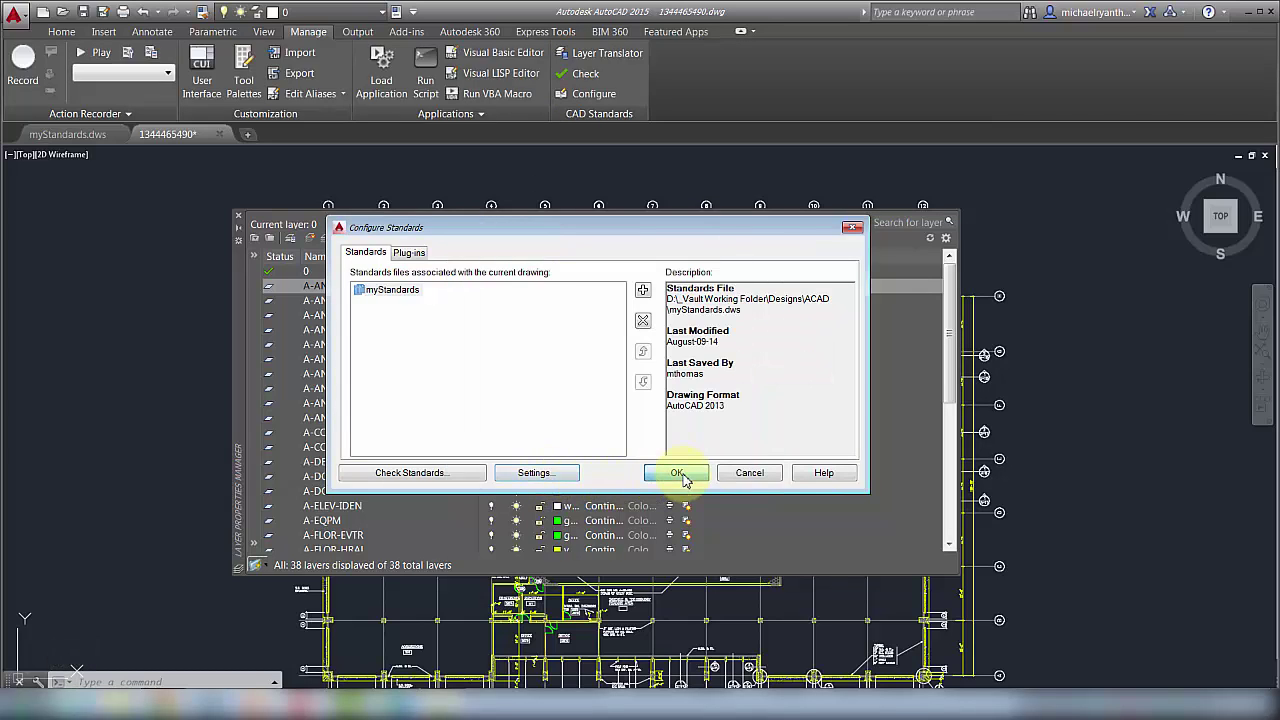
# - Set the color of layer A-ANNO-DIMS to index color 41 and close the Layer Properties Manager
pyautogui.click(559, 286)
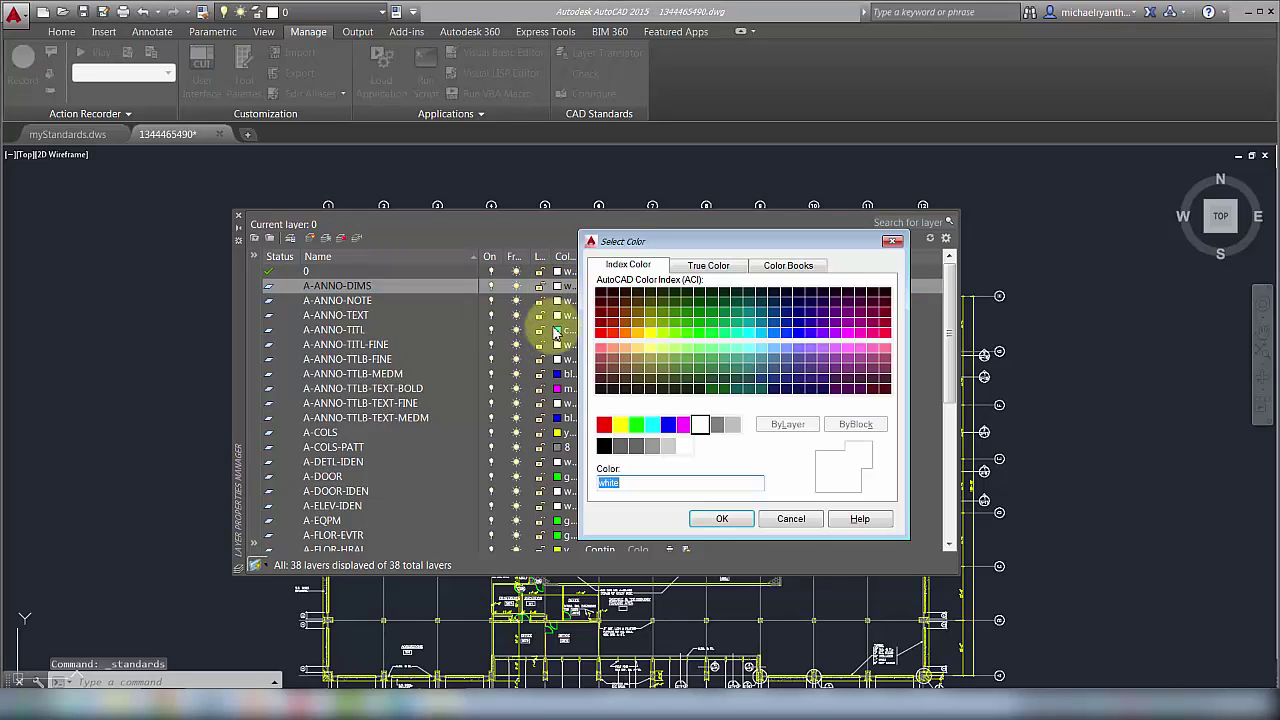
pyautogui.click(637, 347)
pyautogui.click(719, 519)
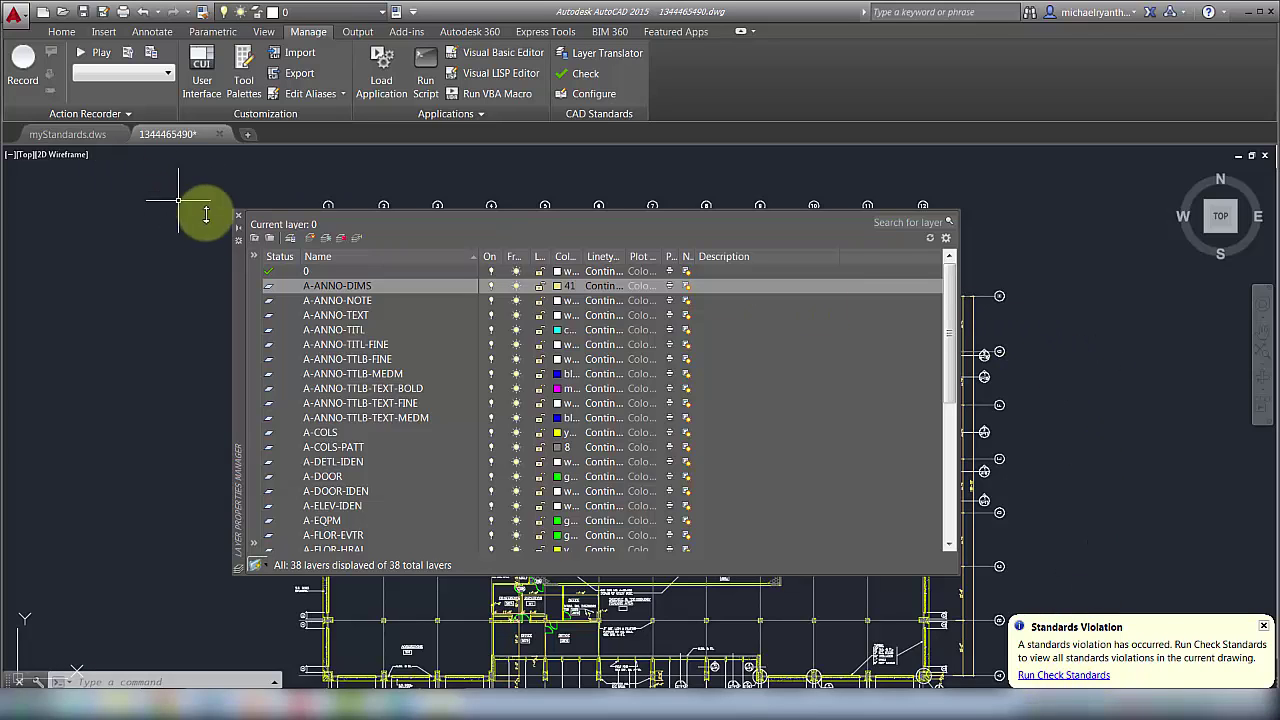
pyautogui.click(239, 221)
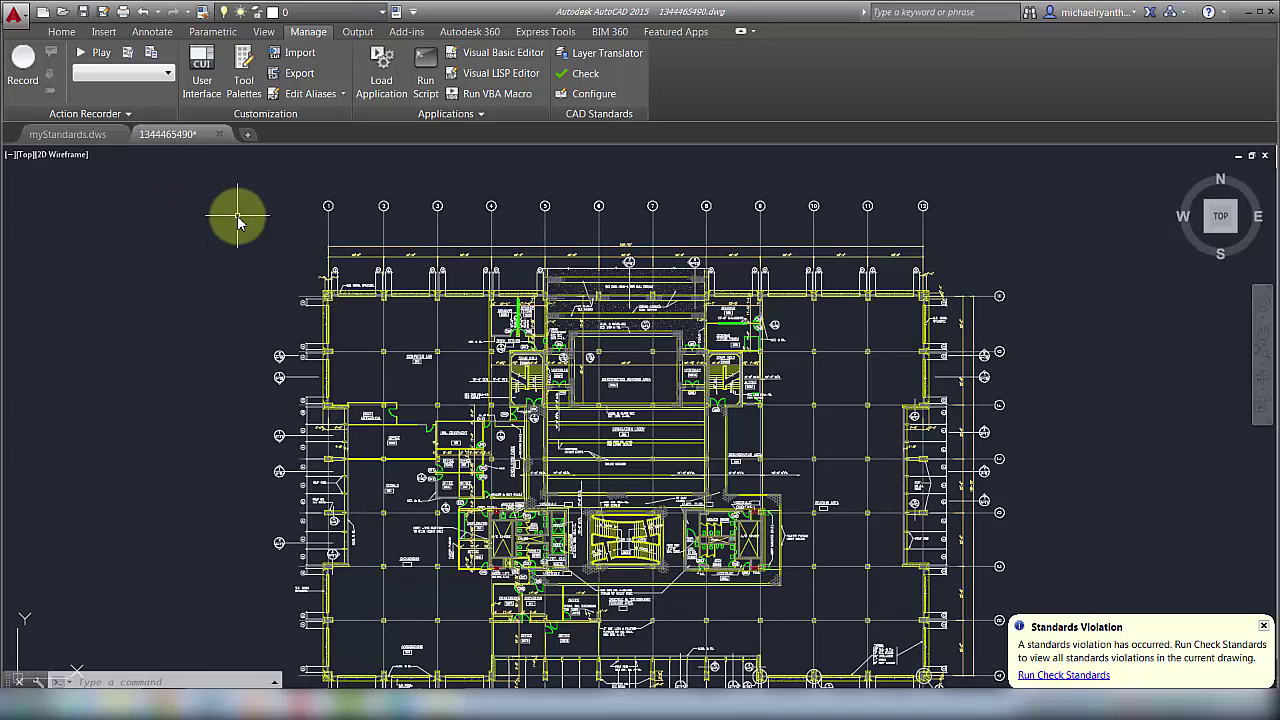